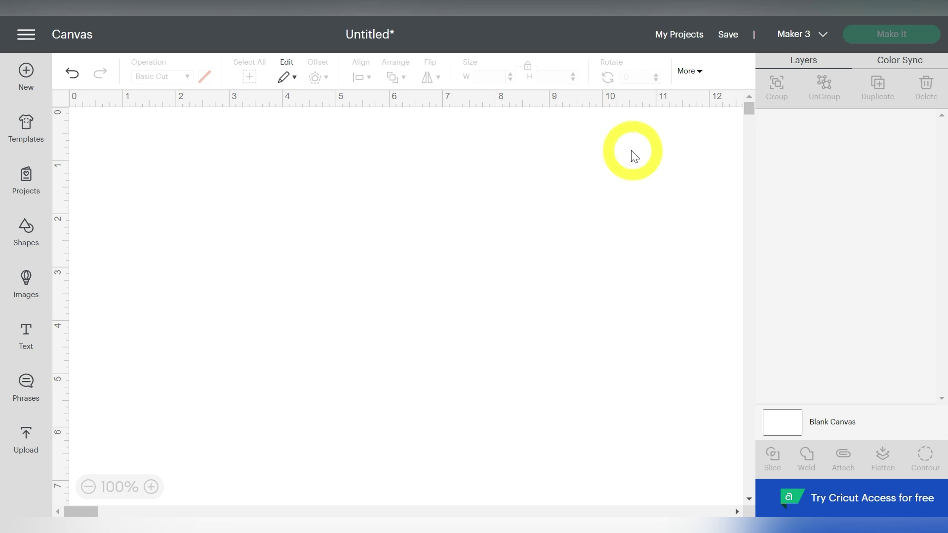
Start a new image upload from the Upload panel and browse the computer for a file.
{"action": "left_click", "coordinate": [33, 441]}
{"action": "scroll", "coordinate": [321, 324], "scroll_direction": "down", "scroll_amount": 3}
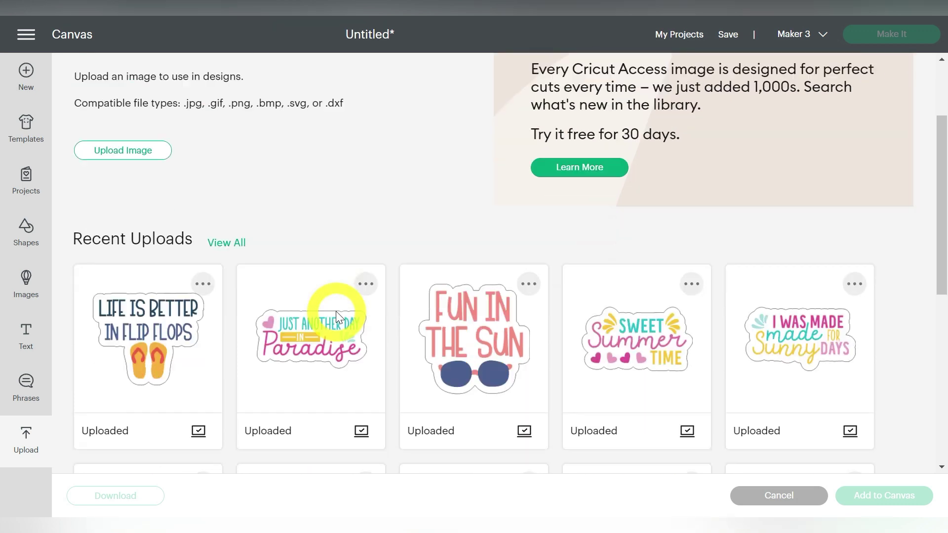
{"action": "scroll", "coordinate": [335, 311], "scroll_direction": "down", "scroll_amount": 2}
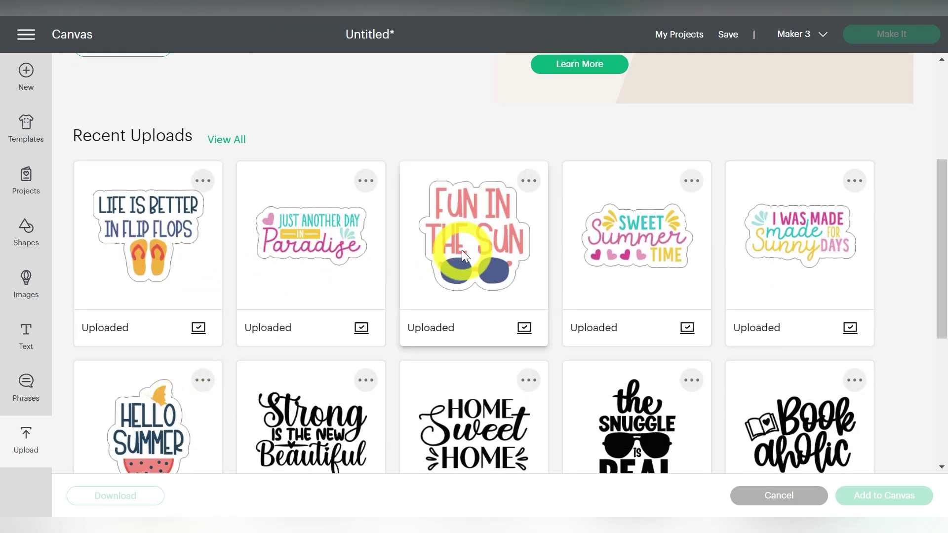
{"action": "scroll", "coordinate": [586, 271], "scroll_direction": "up", "scroll_amount": 3}
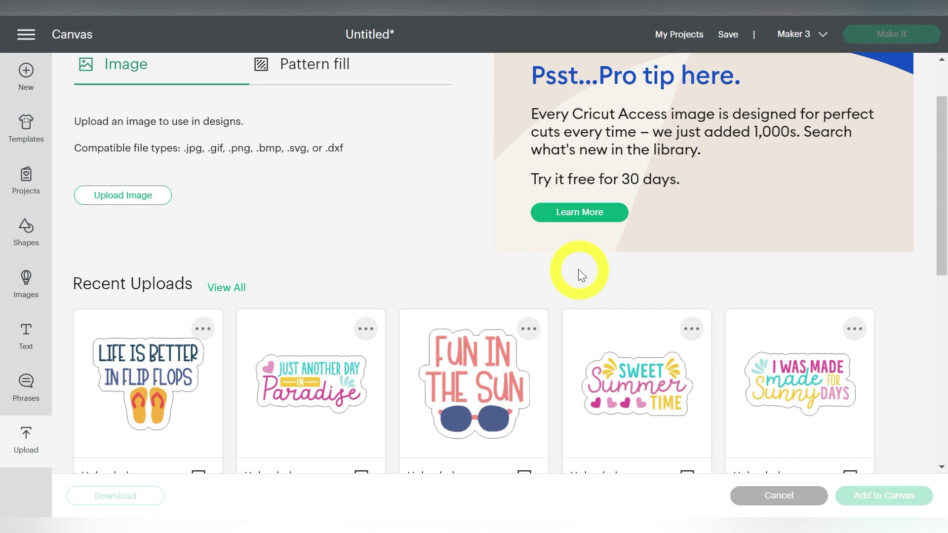
{"action": "scroll", "coordinate": [579, 268], "scroll_direction": "up", "scroll_amount": 2}
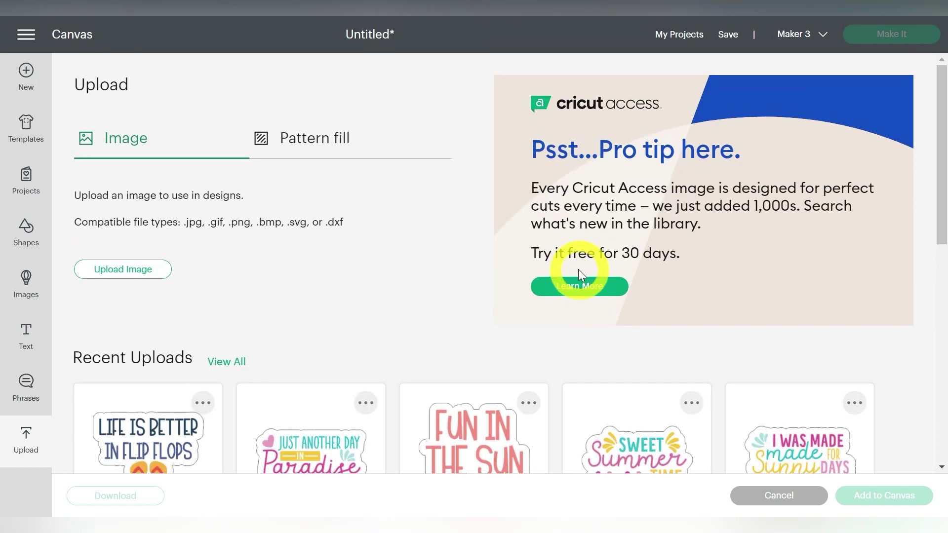
{"action": "left_click", "coordinate": [143, 270]}
{"action": "left_click", "coordinate": [513, 273]}
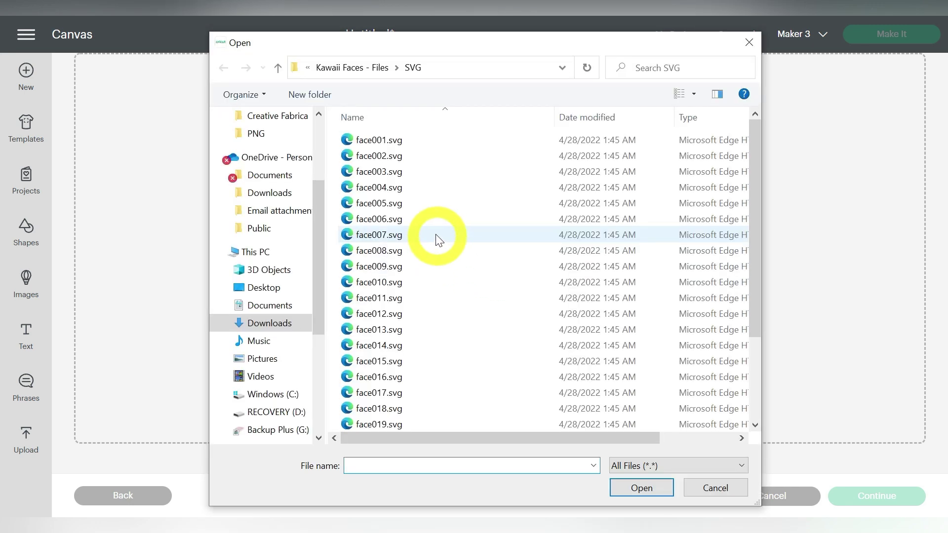
Open Fun in the sun-20.png from Downloads > Summer-Sticker-Bundle > PNG.
{"action": "left_click", "coordinate": [279, 324]}
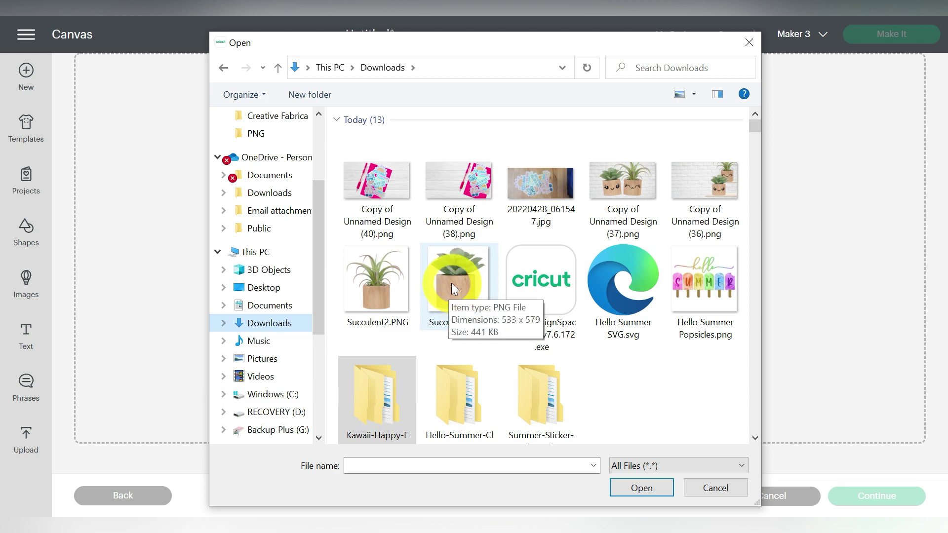
{"action": "scroll", "coordinate": [459, 283], "scroll_direction": "down", "scroll_amount": 5}
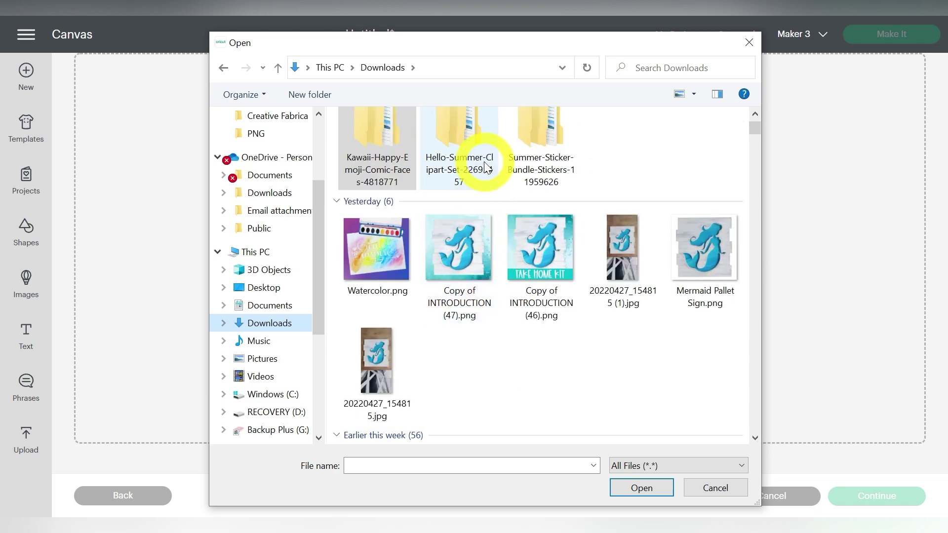
{"action": "scroll", "coordinate": [461, 145], "scroll_direction": "up", "scroll_amount": 1}
{"action": "double_click", "coordinate": [539, 155]}
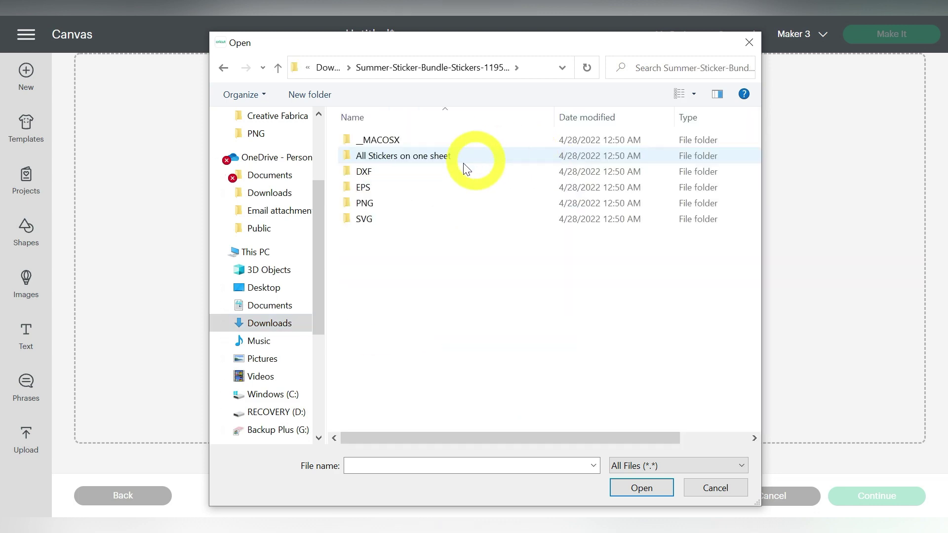
{"action": "double_click", "coordinate": [414, 207]}
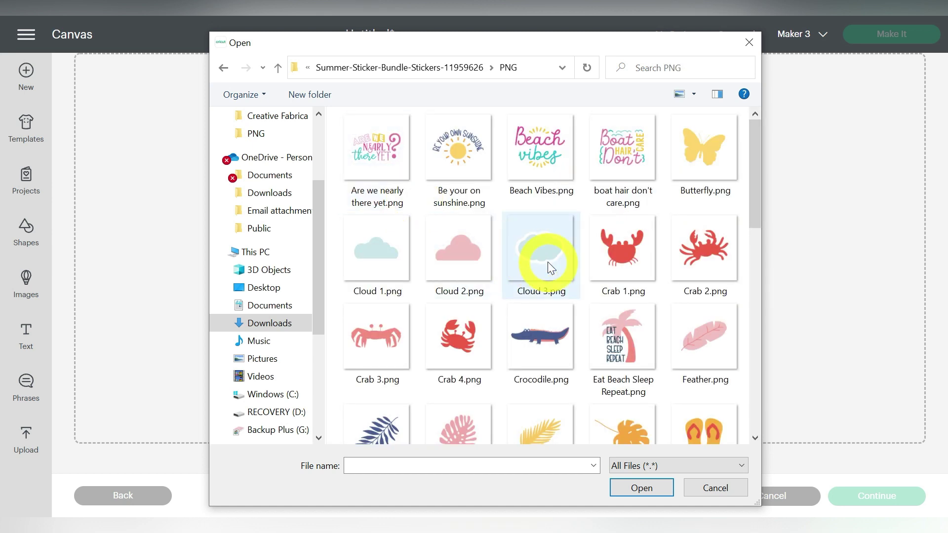
{"action": "scroll", "coordinate": [547, 262], "scroll_direction": "down", "scroll_amount": 6}
{"action": "scroll", "coordinate": [547, 262], "scroll_direction": "up", "scroll_amount": 3}
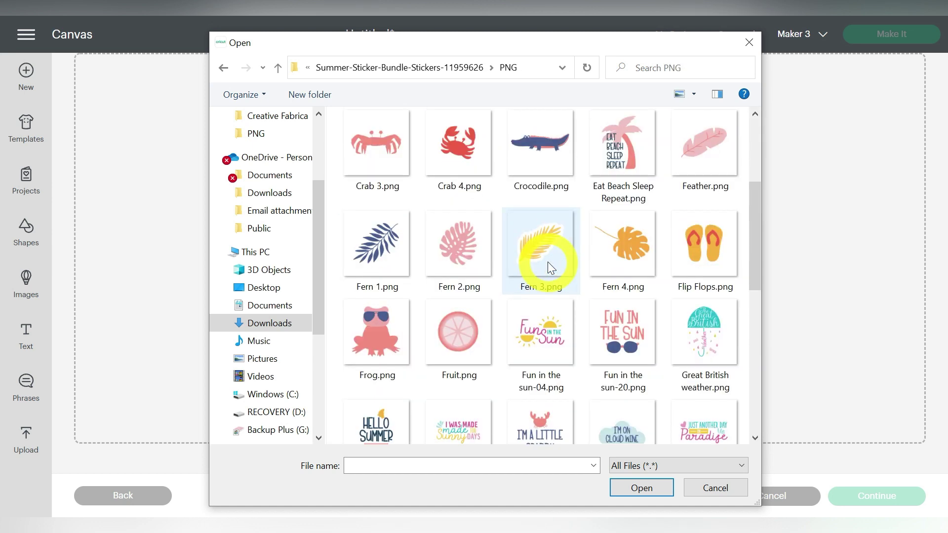
{"action": "double_click", "coordinate": [619, 328]}
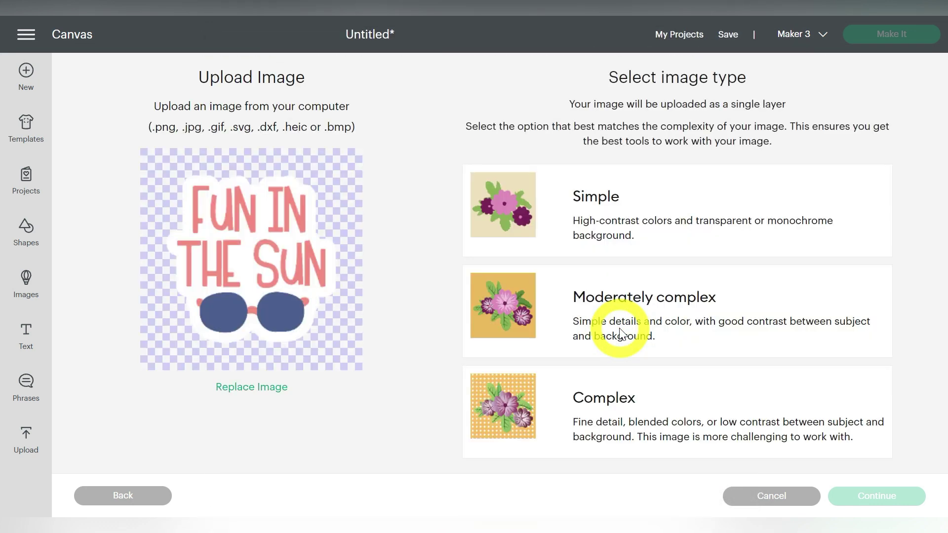
Upload Fun in the sun-20 as a Complex image, keeping the background, saved as Print Then Cut.
{"action": "left_click", "coordinate": [634, 396]}
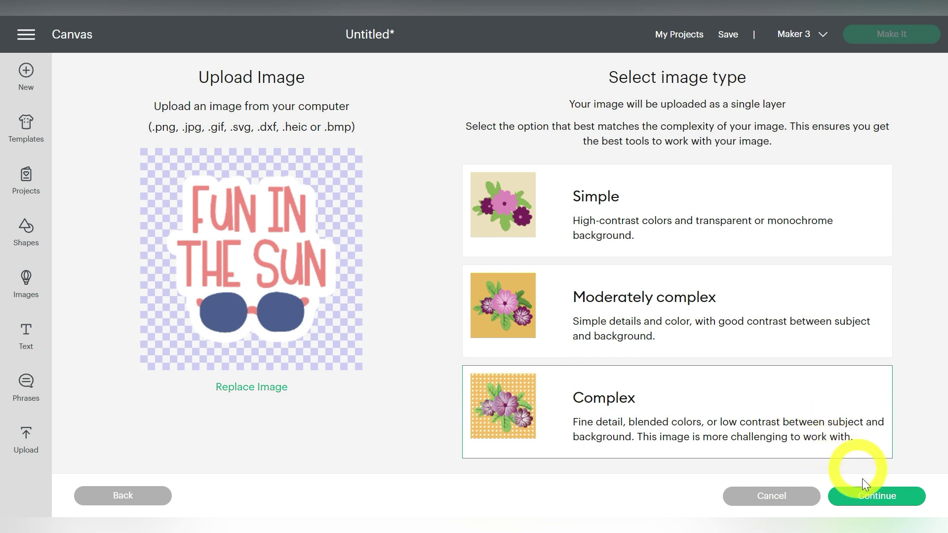
{"action": "left_click", "coordinate": [868, 493]}
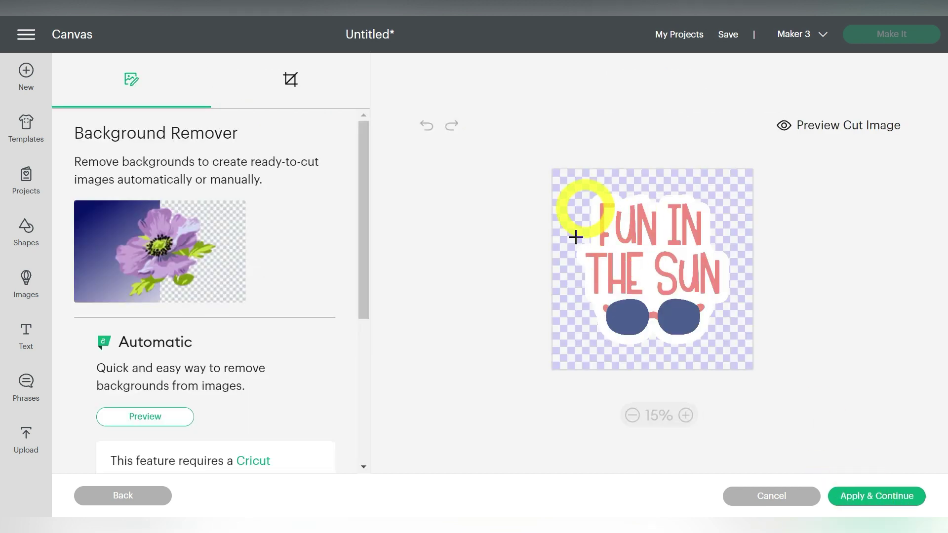
{"action": "left_click", "coordinate": [891, 495]}
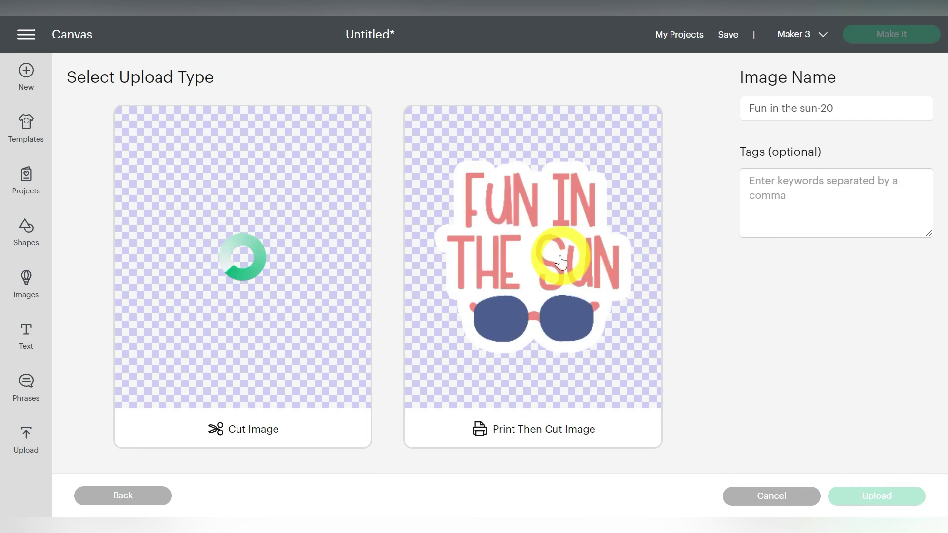
{"action": "left_click", "coordinate": [560, 257]}
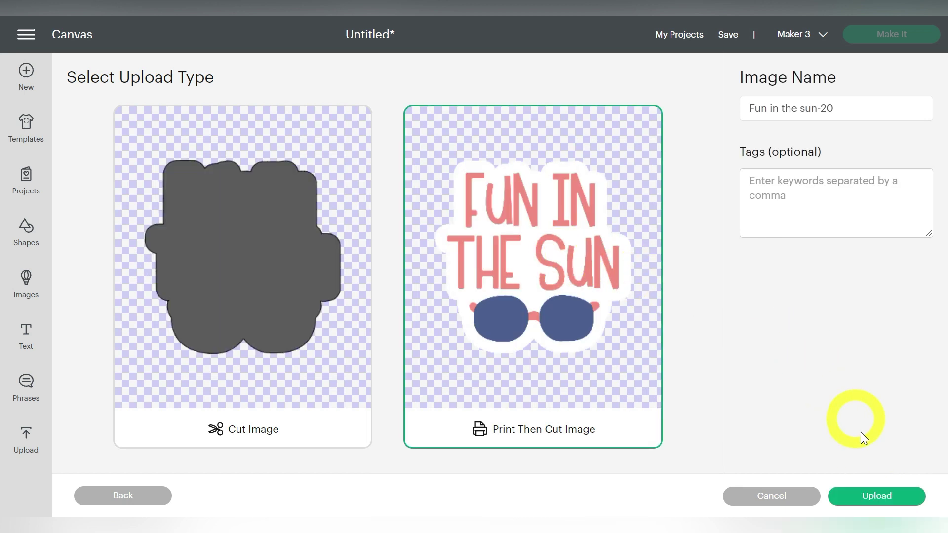
{"action": "left_click", "coordinate": [868, 496]}
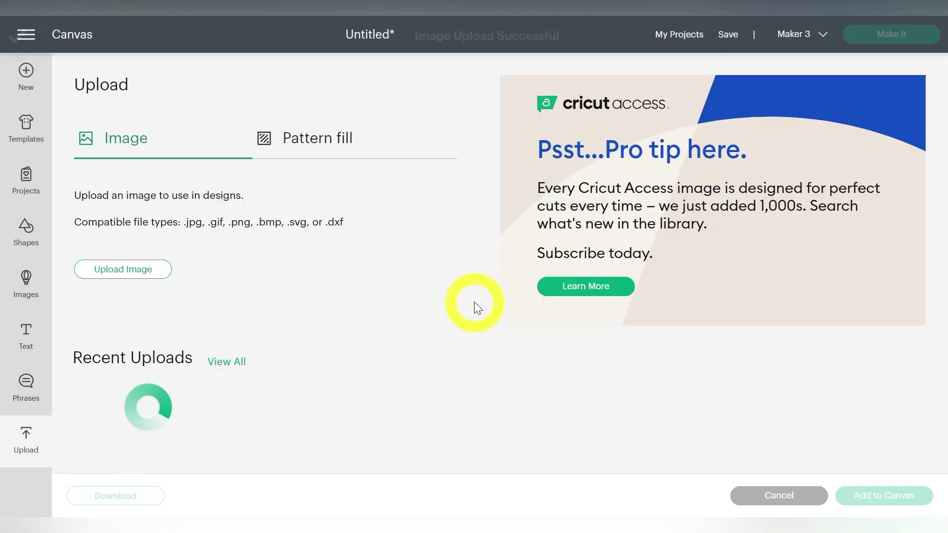
Add Flip Flops, Paradise, Sweet Summer Time, Fun in the Sun, Sunny Days and Hello Summer to the canvas.
{"action": "scroll", "coordinate": [471, 300], "scroll_direction": "down", "scroll_amount": 2}
{"action": "scroll", "coordinate": [470, 298], "scroll_direction": "down", "scroll_amount": 1}
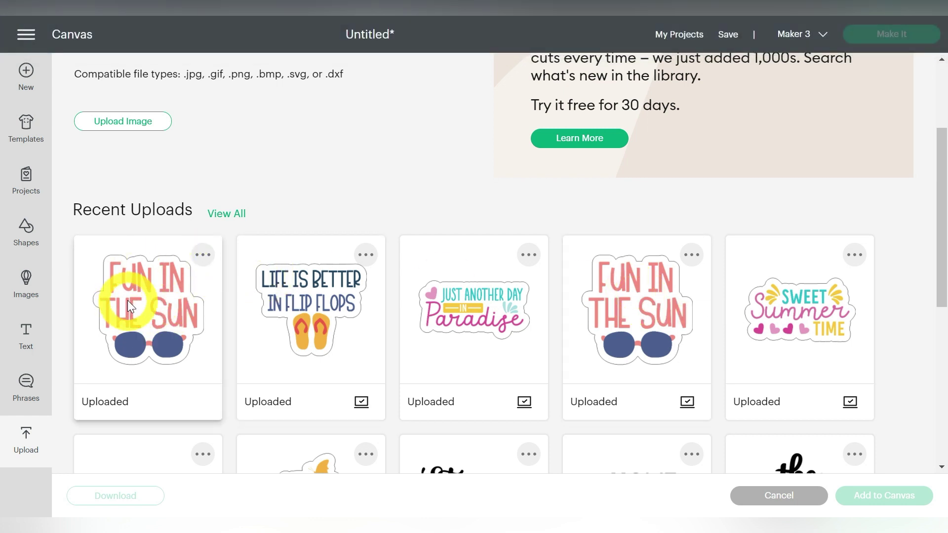
{"action": "left_click", "coordinate": [275, 328]}
{"action": "left_click", "coordinate": [481, 328]}
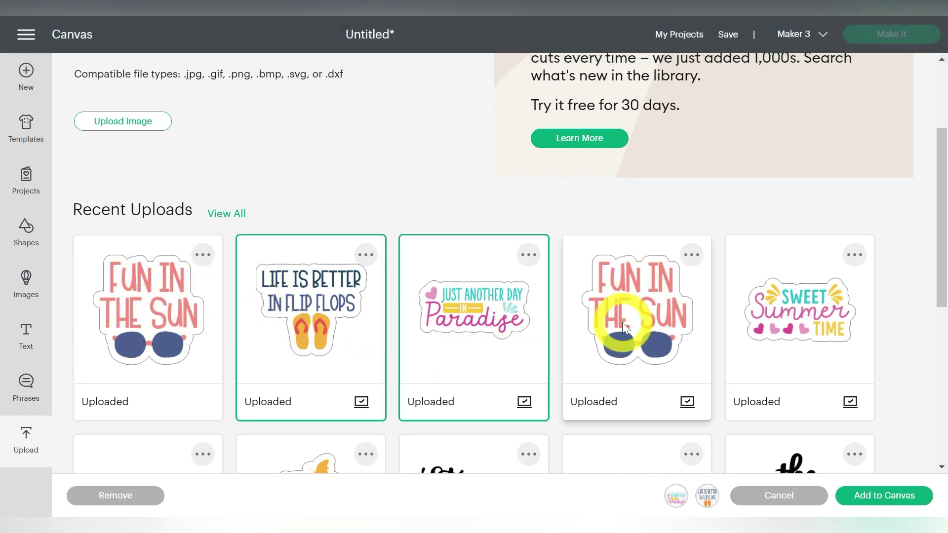
{"action": "left_click", "coordinate": [748, 322]}
{"action": "left_click", "coordinate": [648, 322]}
{"action": "scroll", "coordinate": [601, 326], "scroll_direction": "down", "scroll_amount": 3}
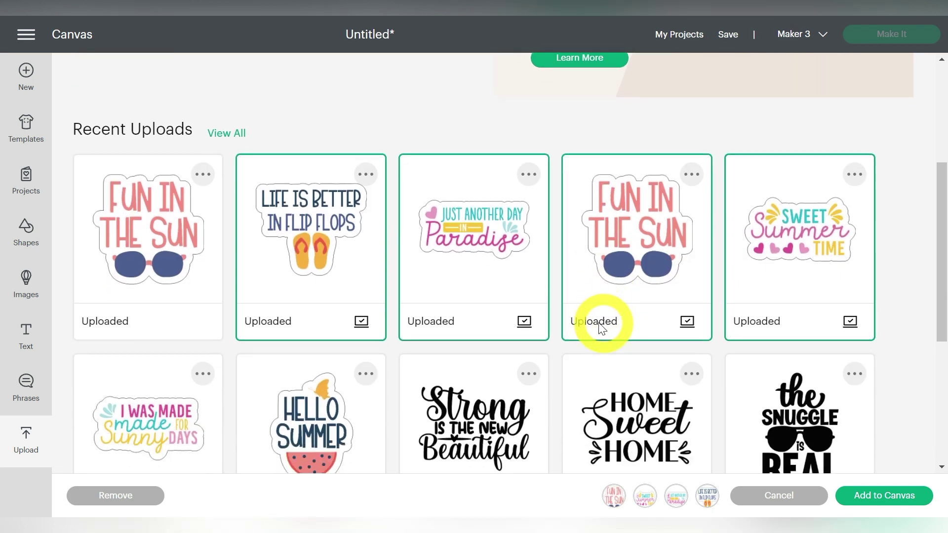
{"action": "scroll", "coordinate": [601, 326], "scroll_direction": "down", "scroll_amount": 2}
{"action": "left_click", "coordinate": [169, 381]}
{"action": "left_click", "coordinate": [302, 377]}
{"action": "scroll", "coordinate": [624, 391], "scroll_direction": "down", "scroll_amount": 2}
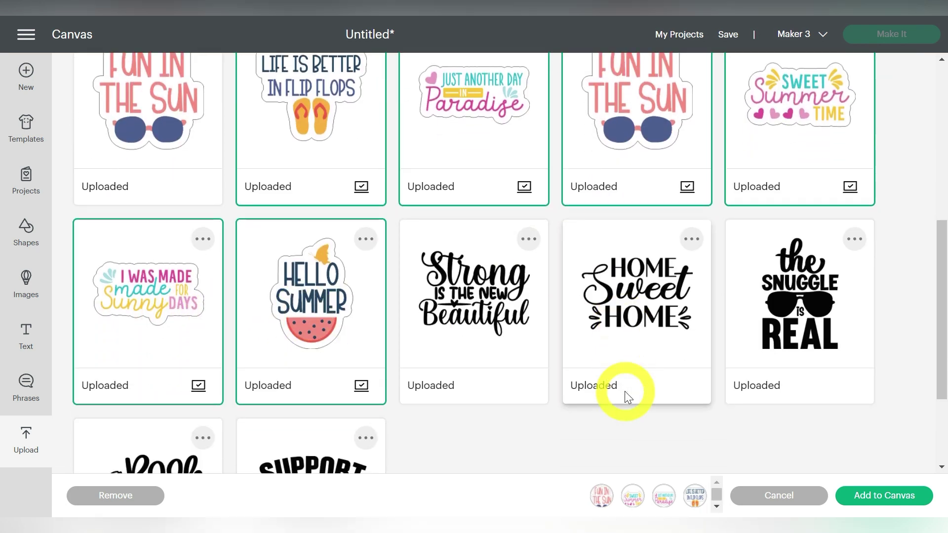
{"action": "left_click", "coordinate": [853, 491]}
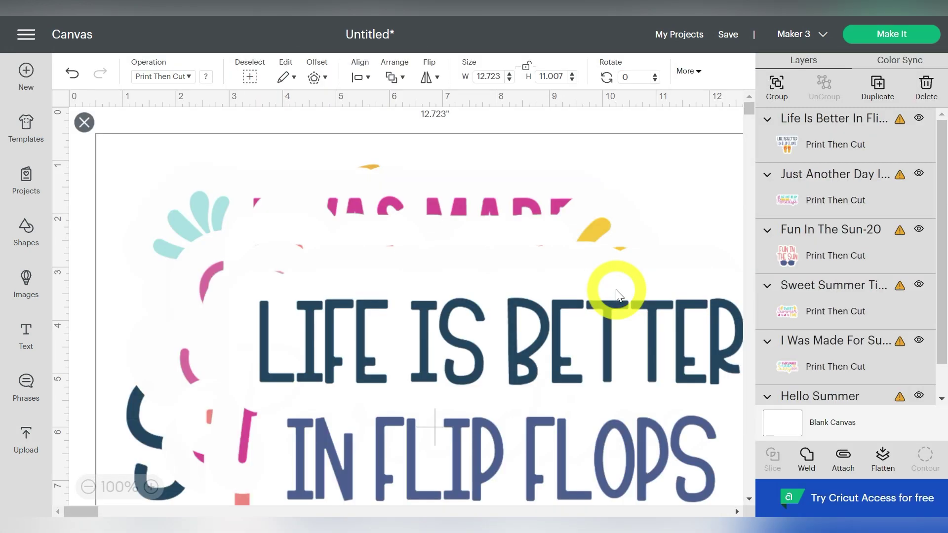
Set the Flip Flops, Paradise and Fun in the Sun stickers to 3.5 inches wide.
{"action": "left_click", "coordinate": [563, 132]}
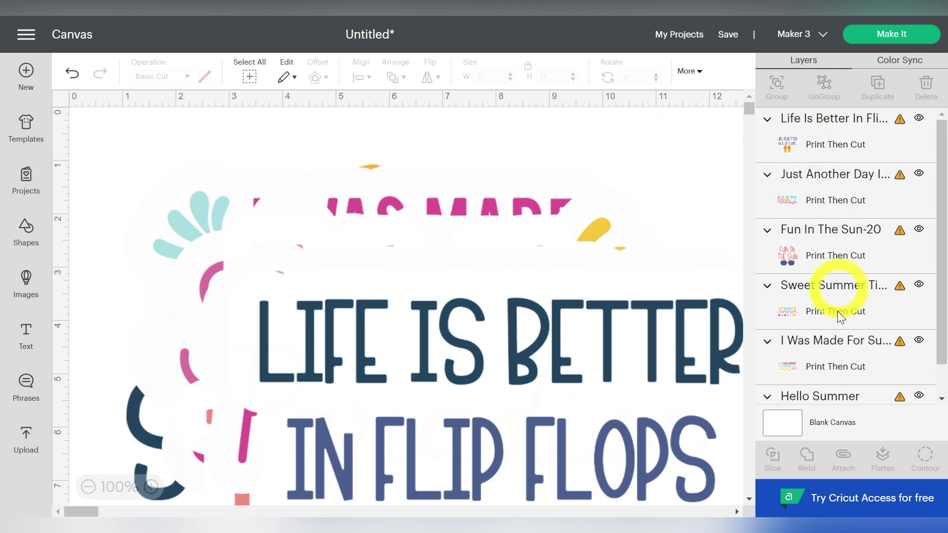
{"action": "left_click", "coordinate": [838, 151]}
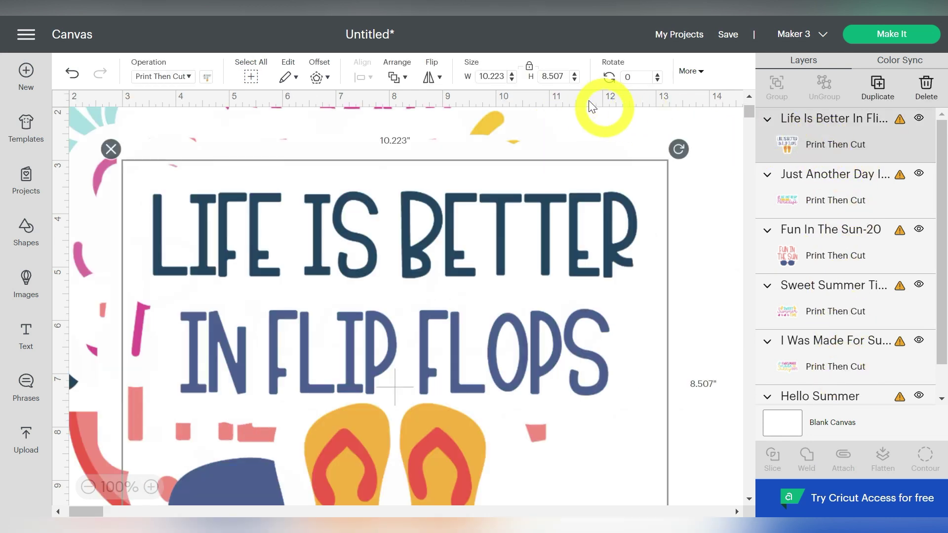
{"action": "double_click", "coordinate": [496, 78]}
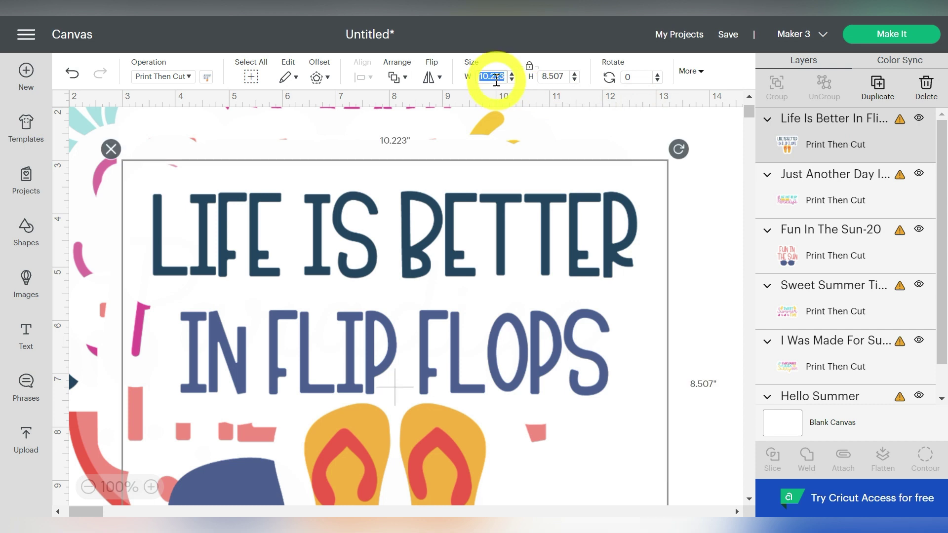
{"action": "type", "text": "3.5"}
{"action": "key", "text": "Return"}
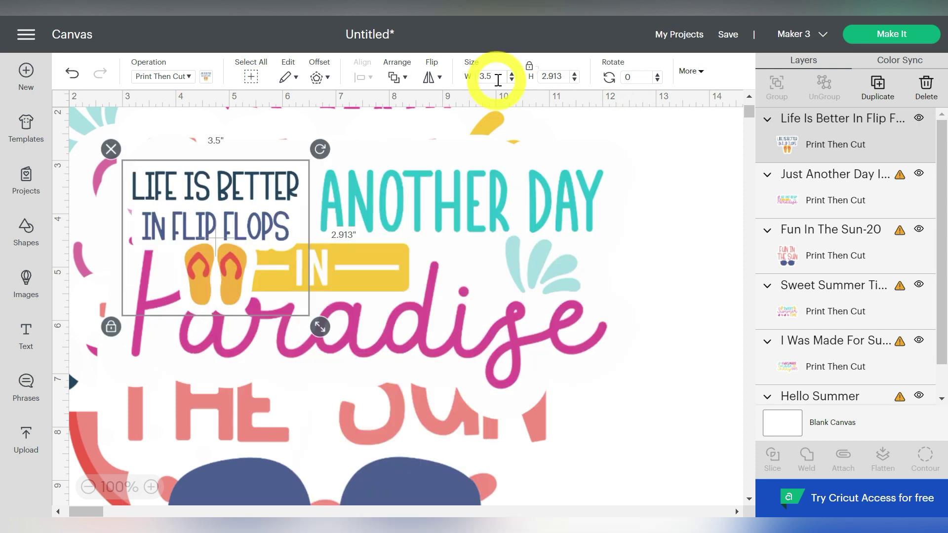
{"action": "left_click", "coordinate": [838, 198]}
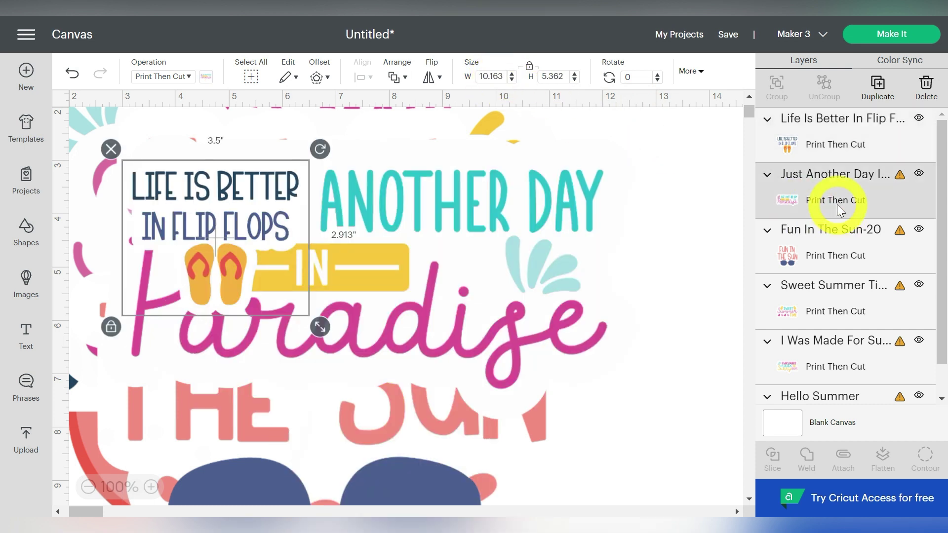
{"action": "double_click", "coordinate": [499, 79]}
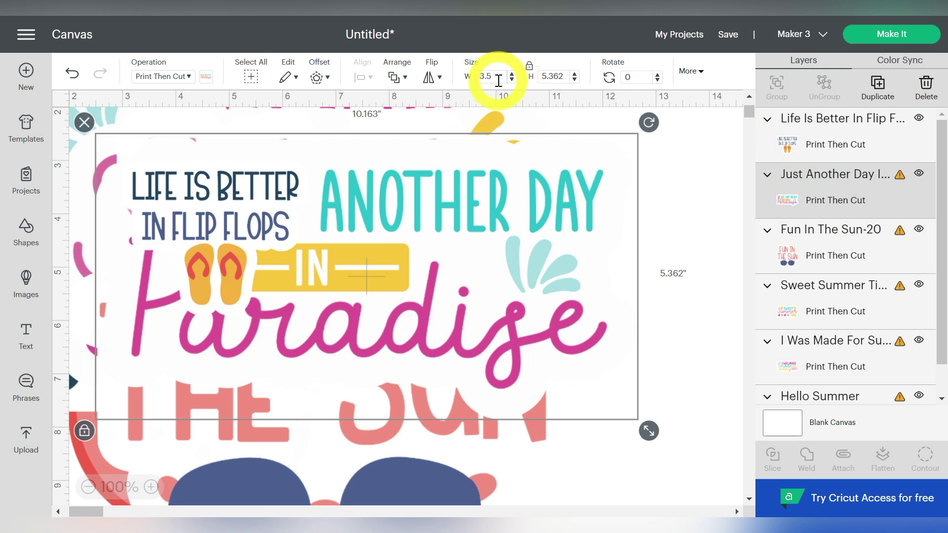
{"action": "type", "text": "3.5"}
{"action": "key", "text": "Return"}
{"action": "left_click", "coordinate": [857, 252]}
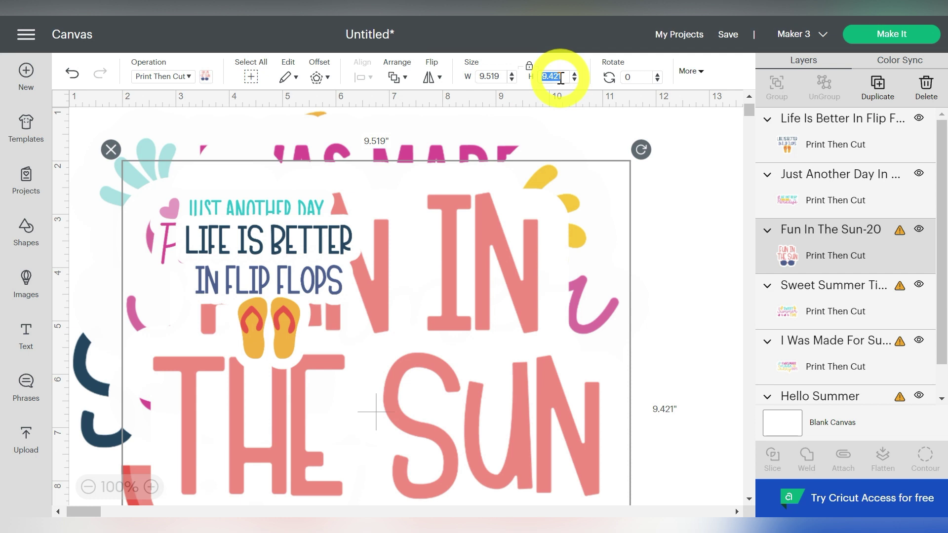
{"action": "left_click", "coordinate": [499, 78]}
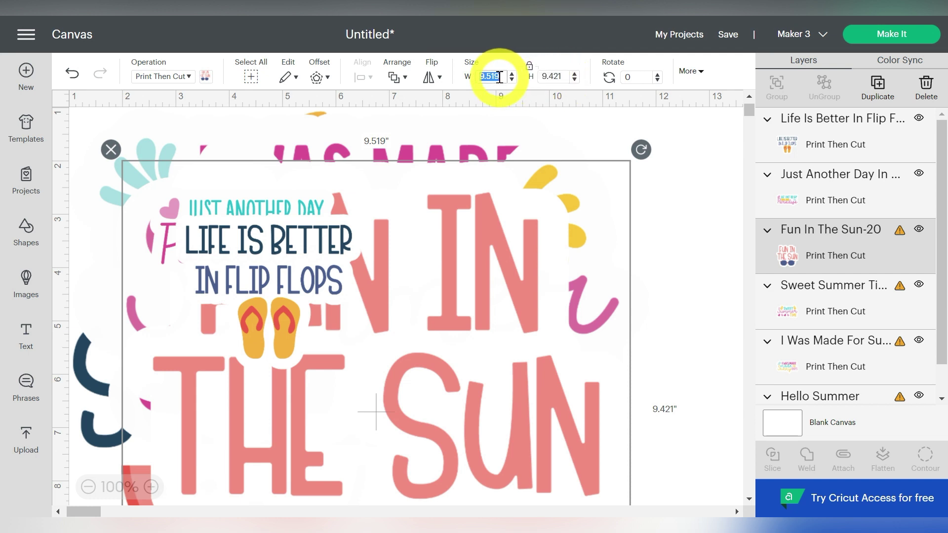
{"action": "key", "text": "Return"}
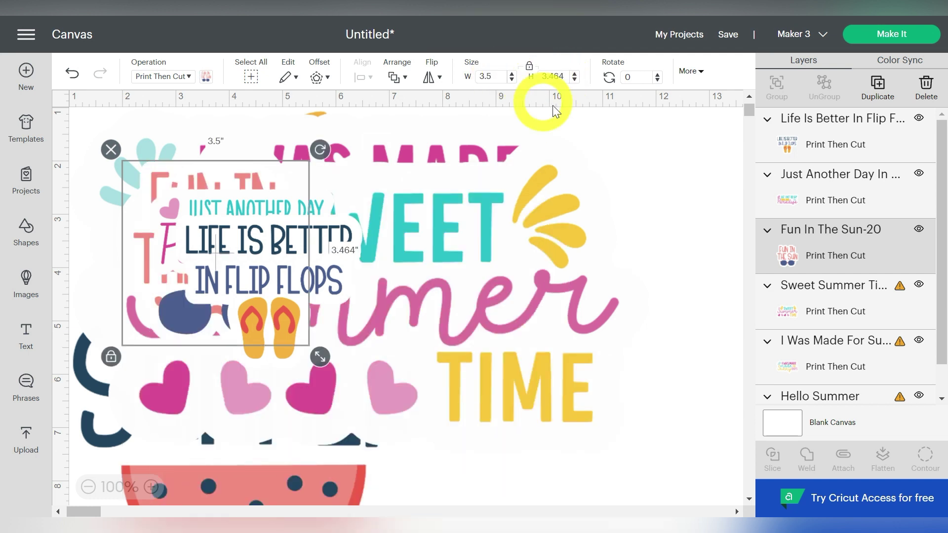
Make Sweet Summer Time and Sunny Days 3.5 inches wide, and Hello Summer 3.5 inches tall.
{"action": "left_click", "coordinate": [827, 316]}
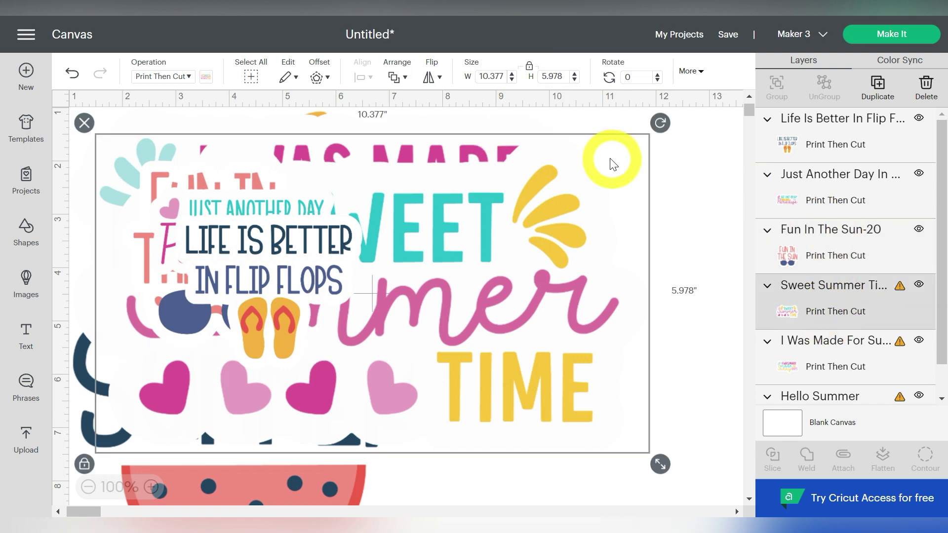
{"action": "left_click", "coordinate": [491, 77]}
{"action": "type", "text": "3.5"}
{"action": "key", "text": "Return"}
{"action": "left_click", "coordinate": [834, 346]}
{"action": "left_click", "coordinate": [491, 77]}
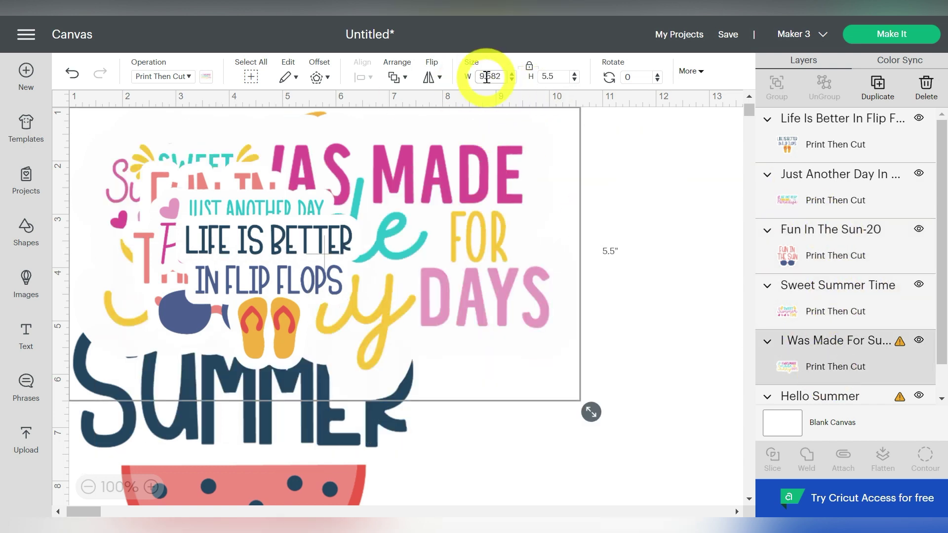
{"action": "type", "text": "3.5"}
{"action": "key", "text": "Return"}
{"action": "left_click", "coordinate": [820, 396]}
{"action": "left_click", "coordinate": [543, 75]}
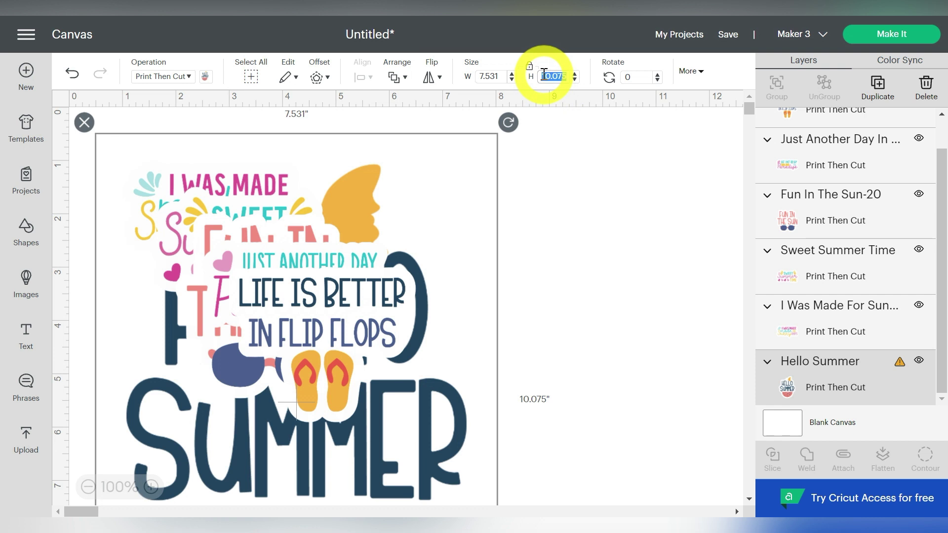
{"action": "key", "text": "Return"}
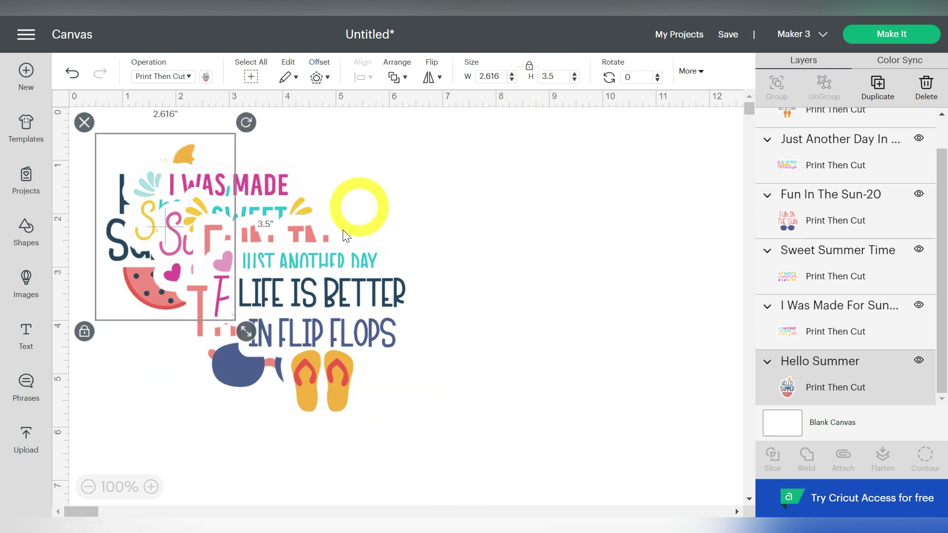
Drag the six stickers apart across the canvas and zoom out to 75%.
{"action": "left_click", "coordinate": [434, 212]}
{"action": "left_click_drag", "start_coordinate": [290, 275], "coordinate": [590, 169]}
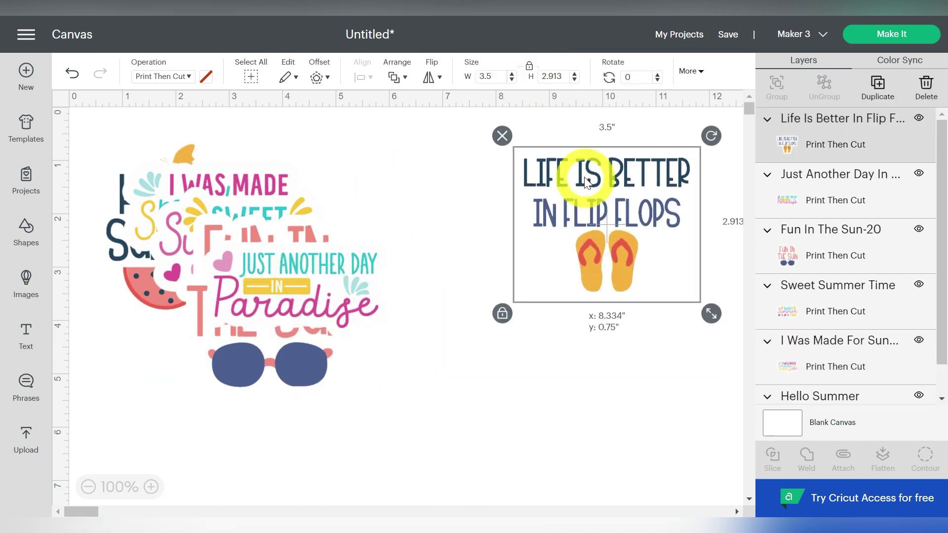
{"action": "left_click_drag", "start_coordinate": [248, 299], "coordinate": [390, 196]}
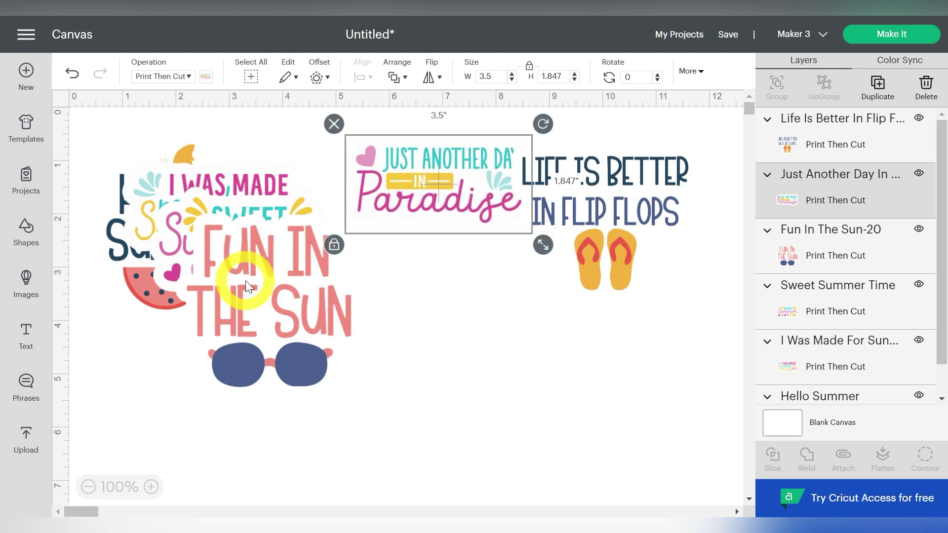
{"action": "left_click_drag", "start_coordinate": [245, 280], "coordinate": [434, 340]}
{"action": "left_click_drag", "start_coordinate": [259, 248], "coordinate": [288, 366]}
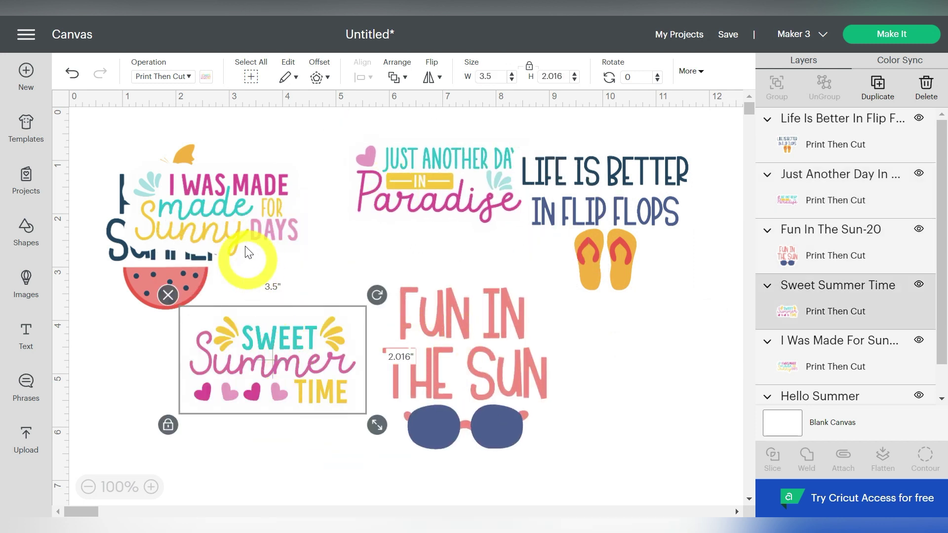
{"action": "left_click_drag", "start_coordinate": [256, 226], "coordinate": [315, 193]}
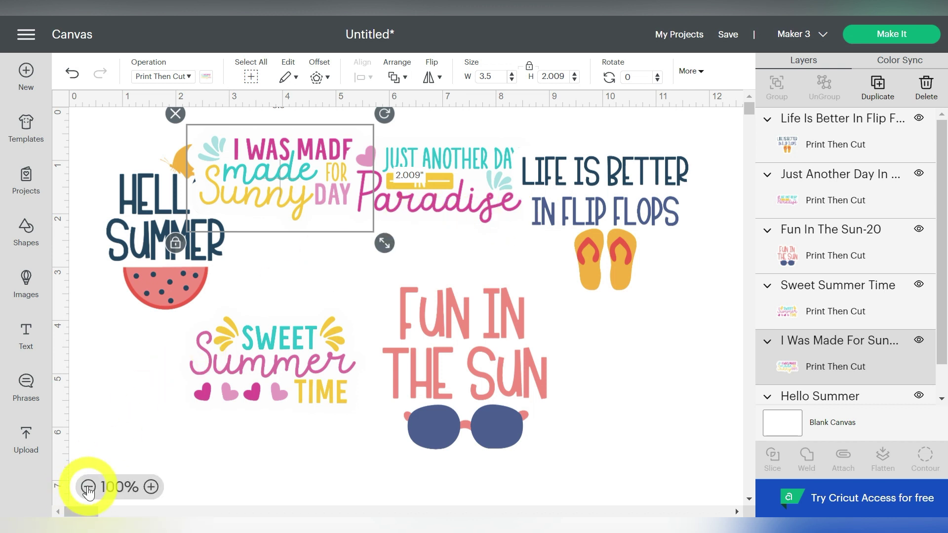
{"action": "left_click", "coordinate": [88, 488]}
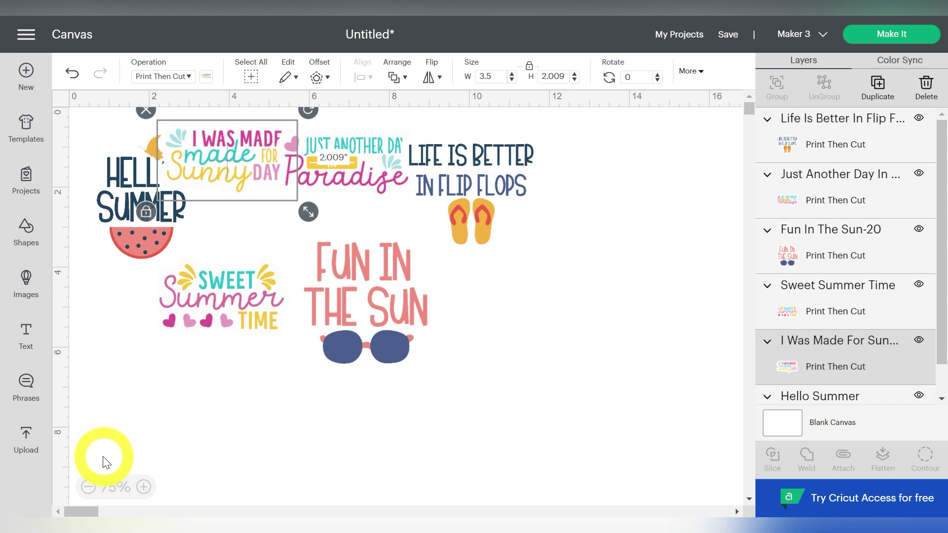
{"action": "left_click", "coordinate": [27, 228]}
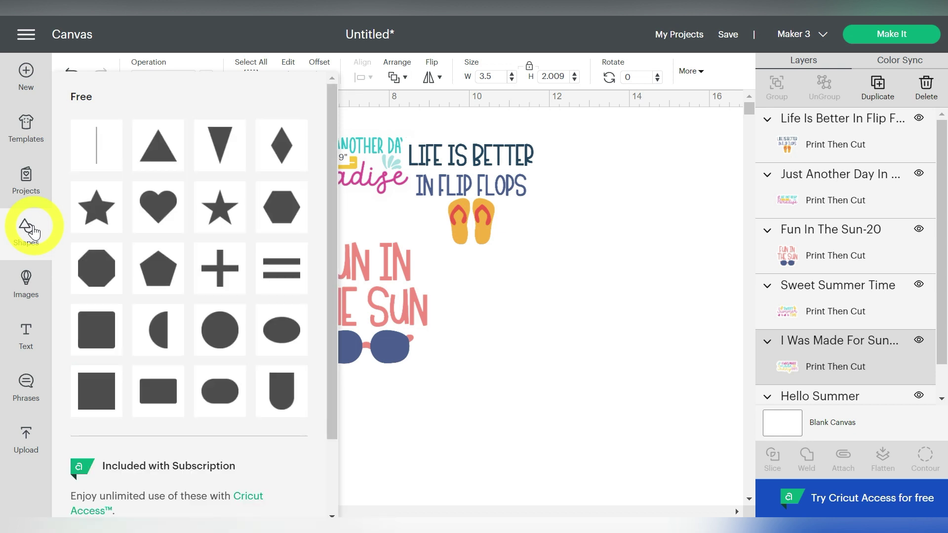
Add a square beside the stickers and resize it to 6.75 by 9.25 inches with proportions unlocked.
{"action": "left_click", "coordinate": [97, 390]}
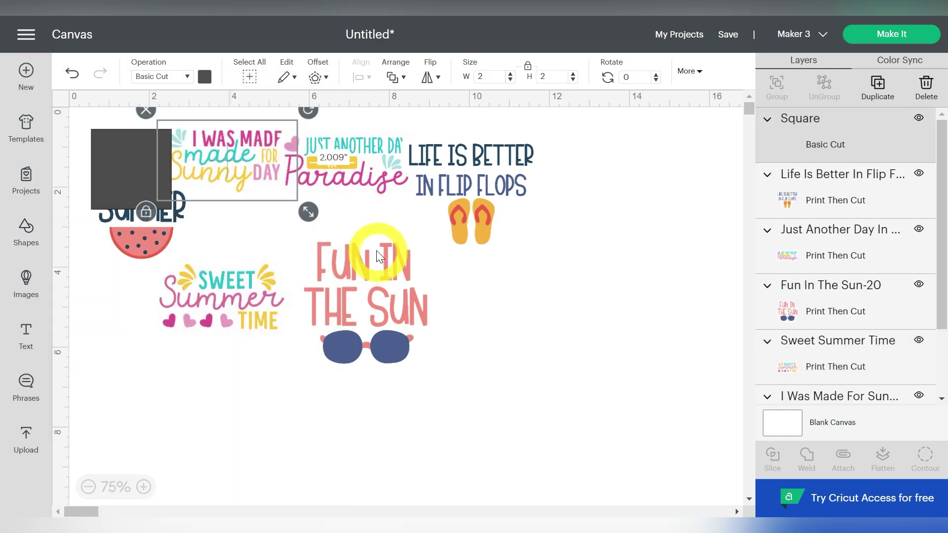
{"action": "left_click_drag", "start_coordinate": [141, 149], "coordinate": [536, 253]}
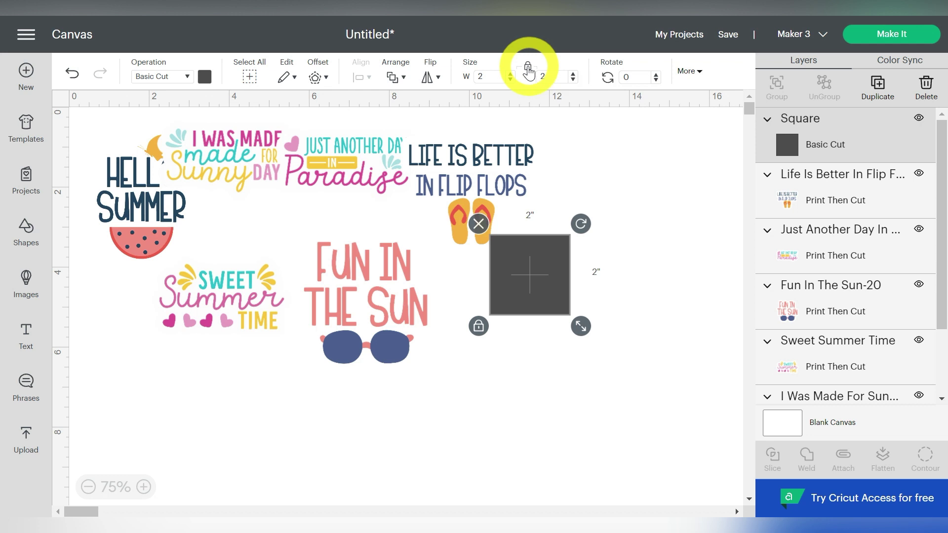
{"action": "left_click", "coordinate": [528, 73]}
{"action": "left_click", "coordinate": [499, 77]}
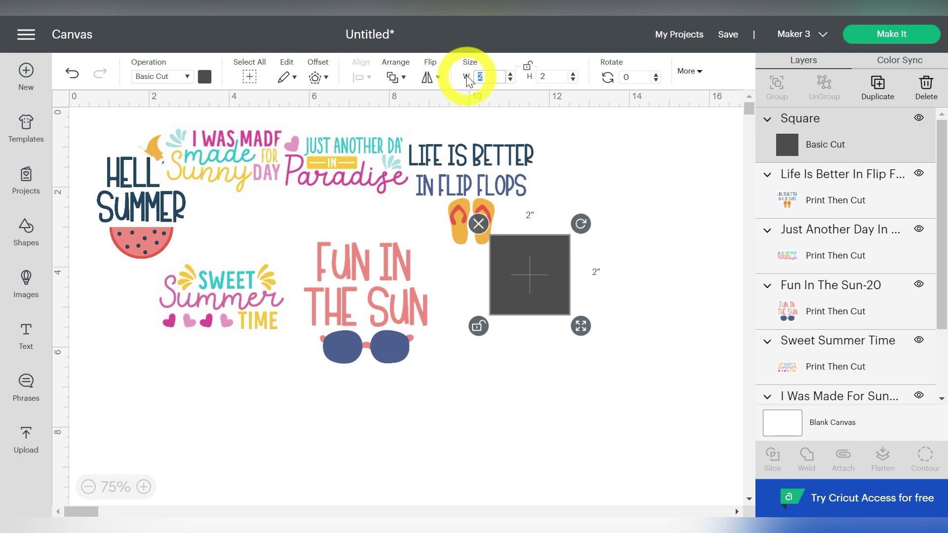
{"action": "type", "text": "6.75"}
{"action": "key", "text": "Tab"}
{"action": "type", "text": "9.25"}
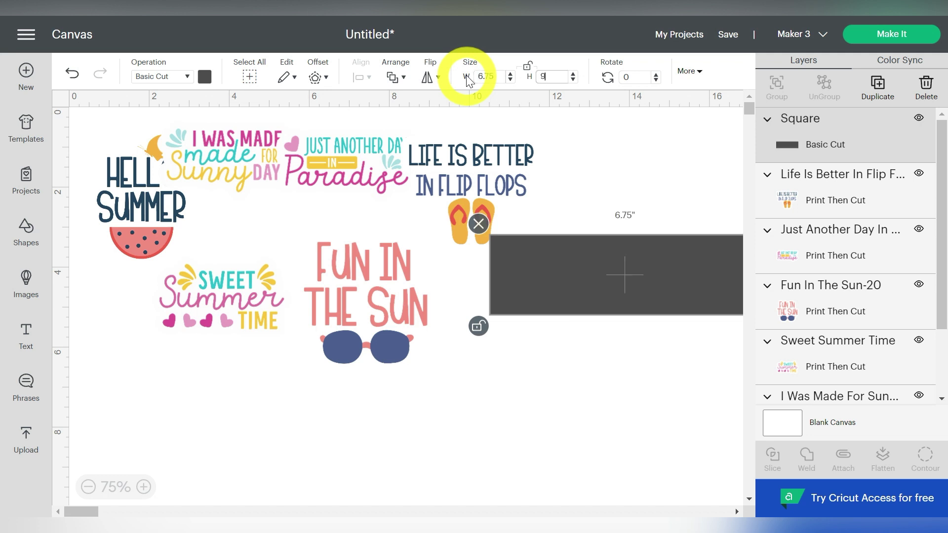
{"action": "key", "text": "Return"}
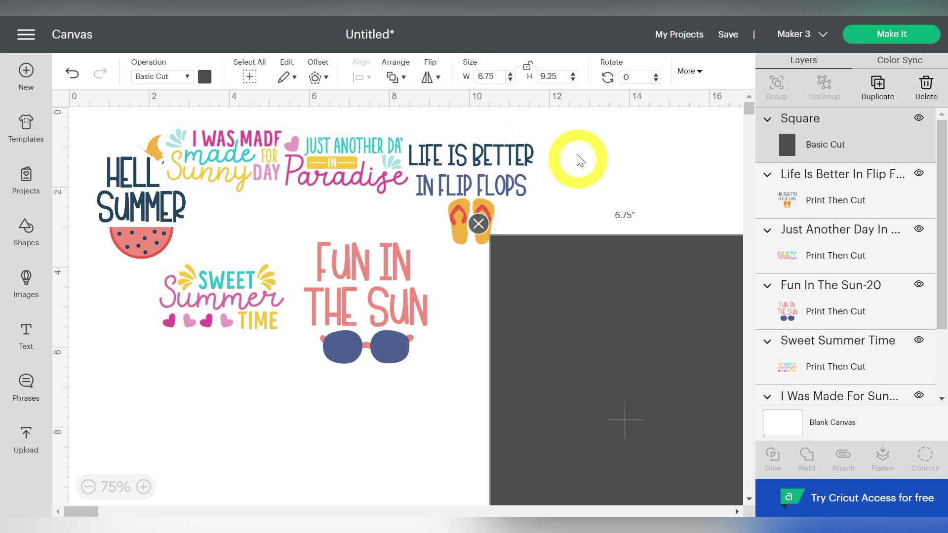
{"action": "left_click_drag", "start_coordinate": [614, 336], "coordinate": [540, 222]}
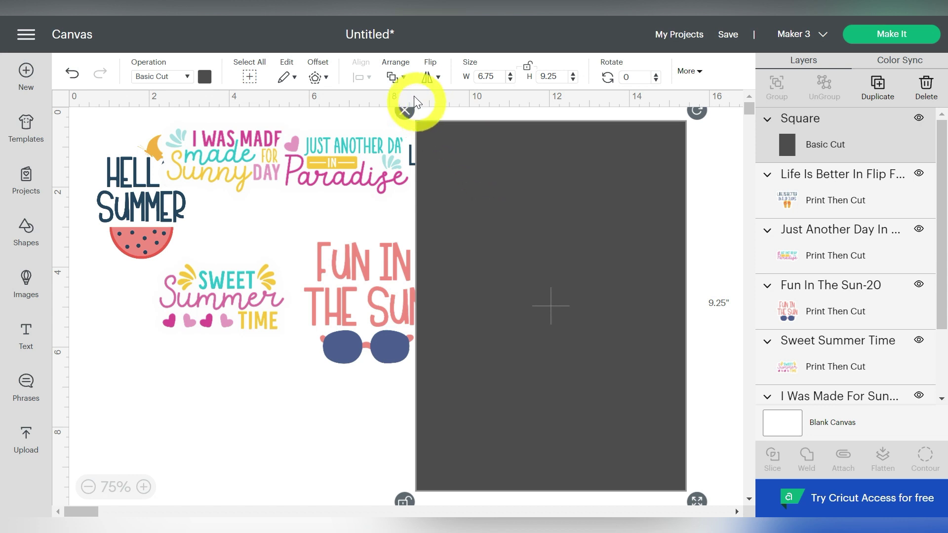
Send the dark rectangle to the back with Arrange > Send to Back.
{"action": "left_click", "coordinate": [397, 84]}
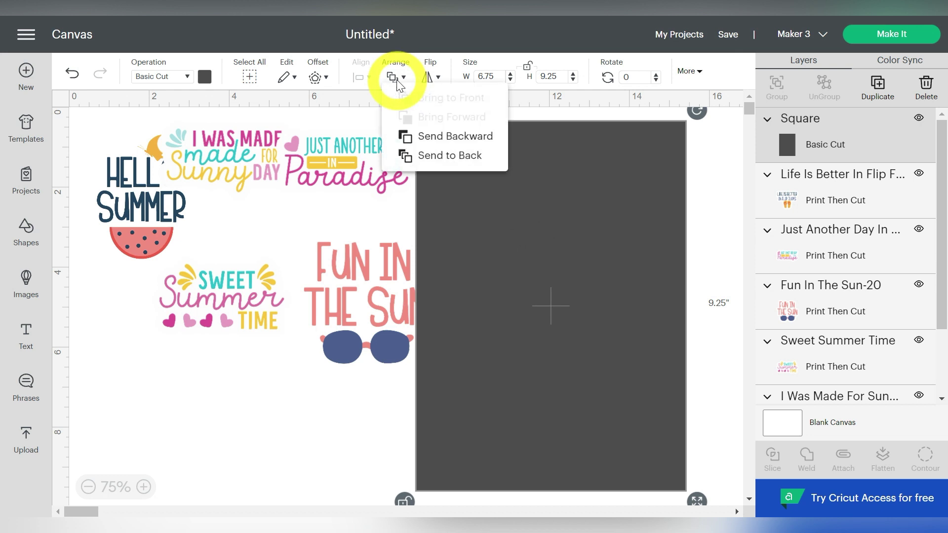
{"action": "left_click", "coordinate": [421, 151]}
{"action": "left_click", "coordinate": [288, 371]}
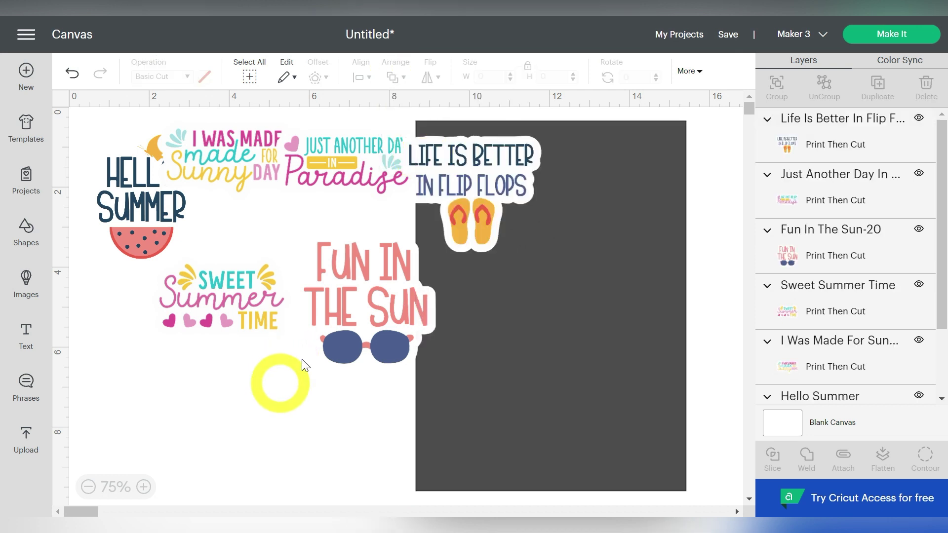
Arrange the six stickers in two columns on top of the dark rectangle.
{"action": "left_click", "coordinate": [475, 162]}
{"action": "left_click_drag", "start_coordinate": [603, 166], "coordinate": [634, 156]}
{"action": "left_click_drag", "start_coordinate": [402, 156], "coordinate": [623, 267]}
{"action": "left_click_drag", "start_coordinate": [235, 143], "coordinate": [619, 347]}
{"action": "left_click_drag", "start_coordinate": [378, 303], "coordinate": [495, 218]}
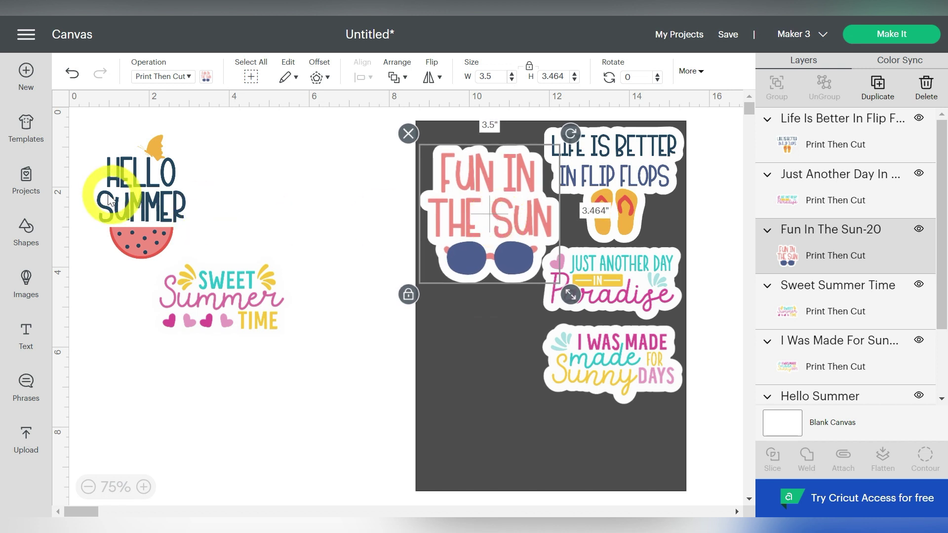
{"action": "left_click_drag", "start_coordinate": [144, 202], "coordinate": [474, 351]}
{"action": "left_click_drag", "start_coordinate": [183, 291], "coordinate": [564, 432]}
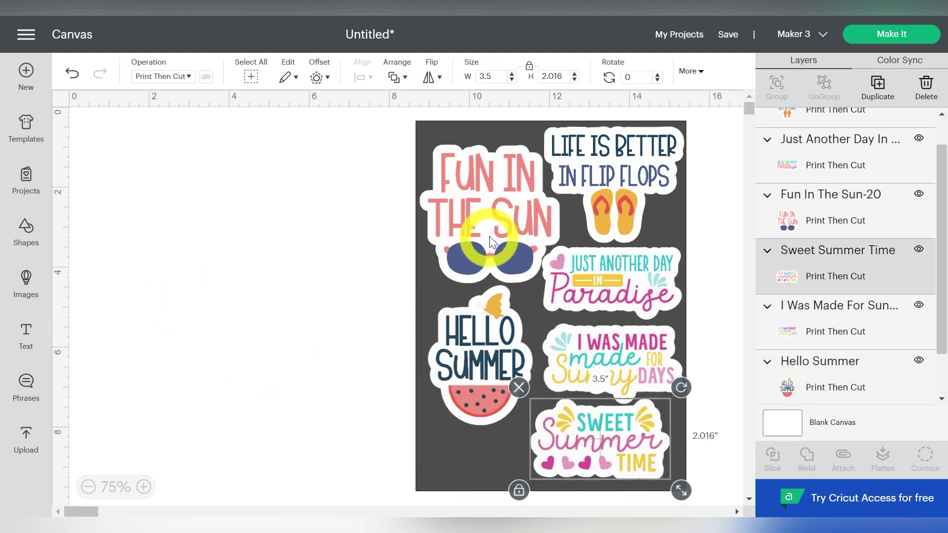
{"action": "left_click_drag", "start_coordinate": [490, 236], "coordinate": [489, 225]}
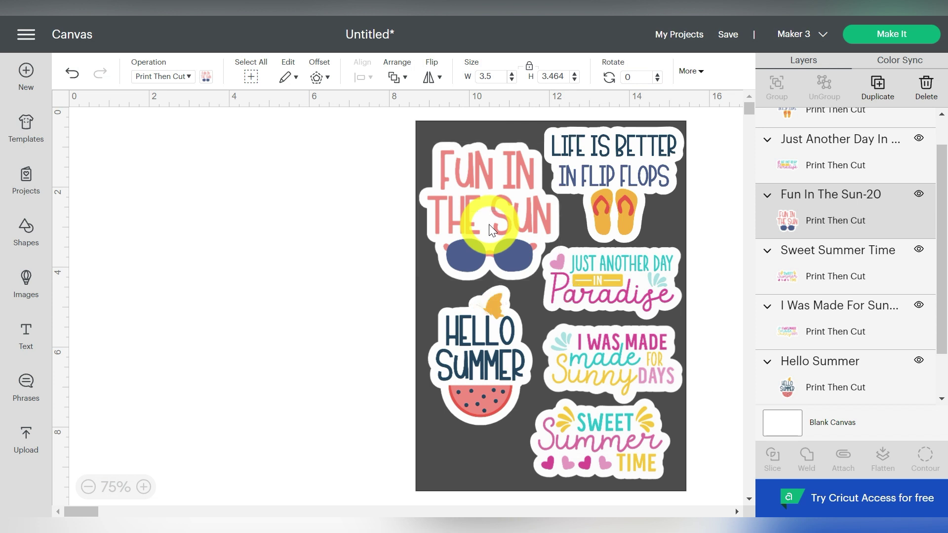
{"action": "left_click", "coordinate": [327, 229]}
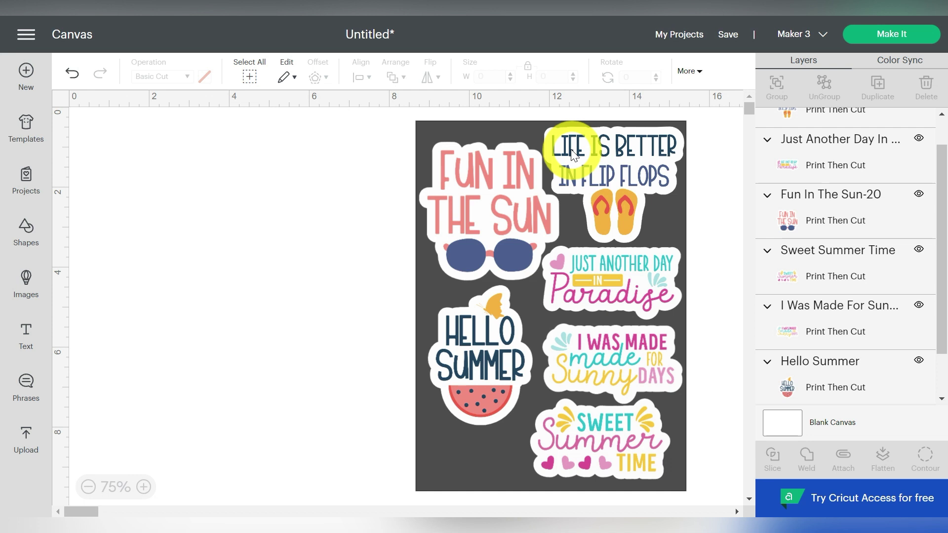
Remove the backing square, attach the six stickers as one group, and choose Make It.
{"action": "left_click", "coordinate": [494, 132]}
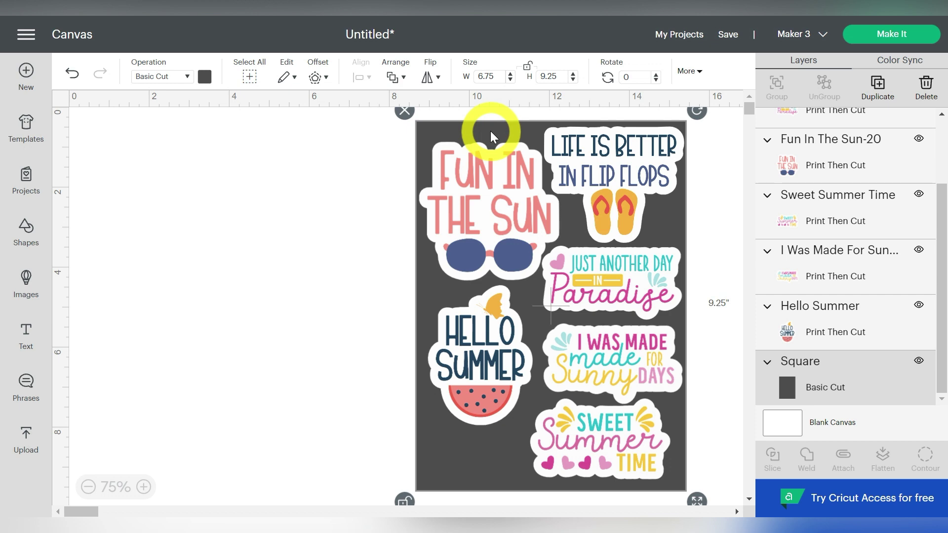
{"action": "key", "text": "Delete"}
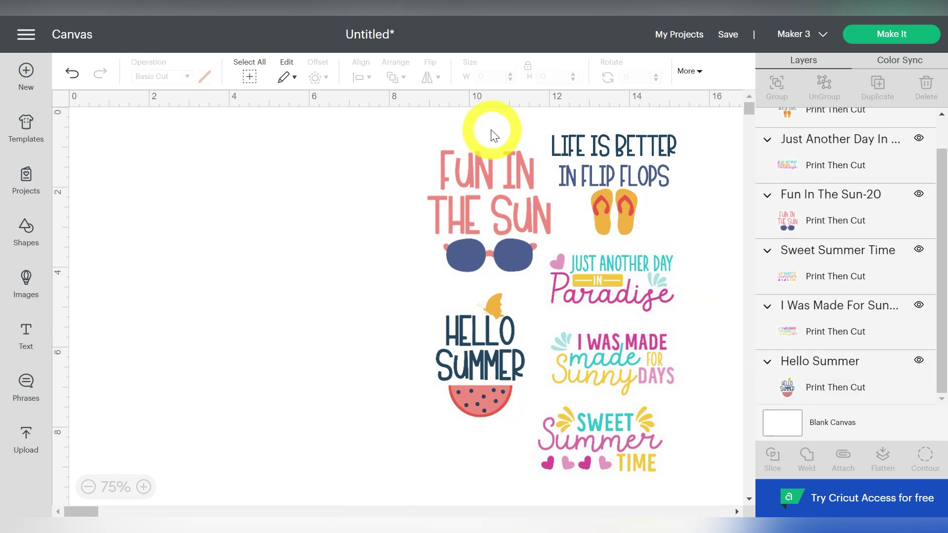
{"action": "left_click_drag", "start_coordinate": [404, 120], "coordinate": [710, 500]}
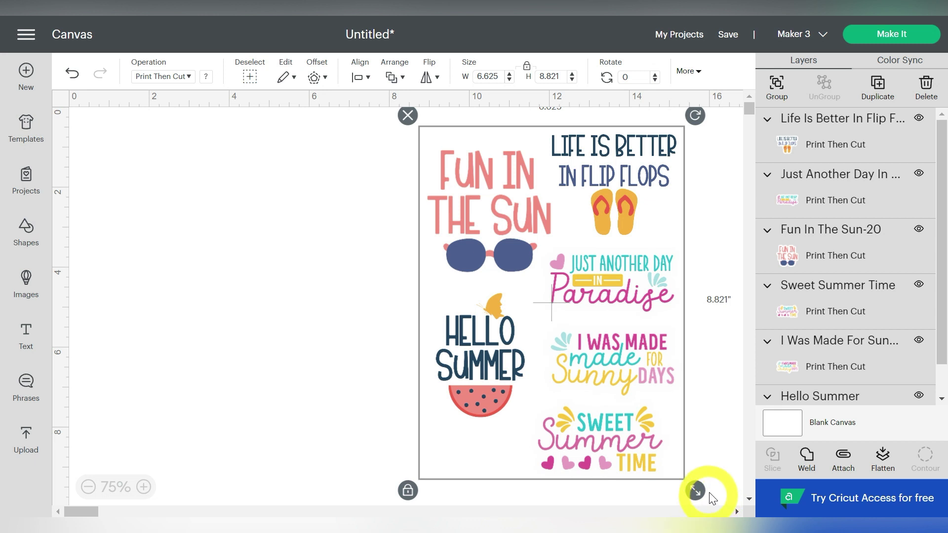
{"action": "left_click", "coordinate": [842, 462]}
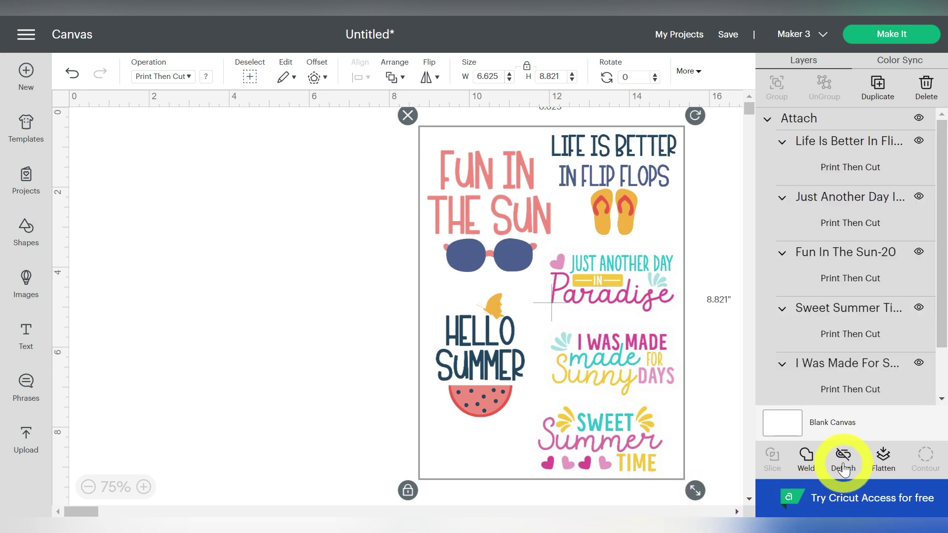
{"action": "left_click", "coordinate": [896, 41]}
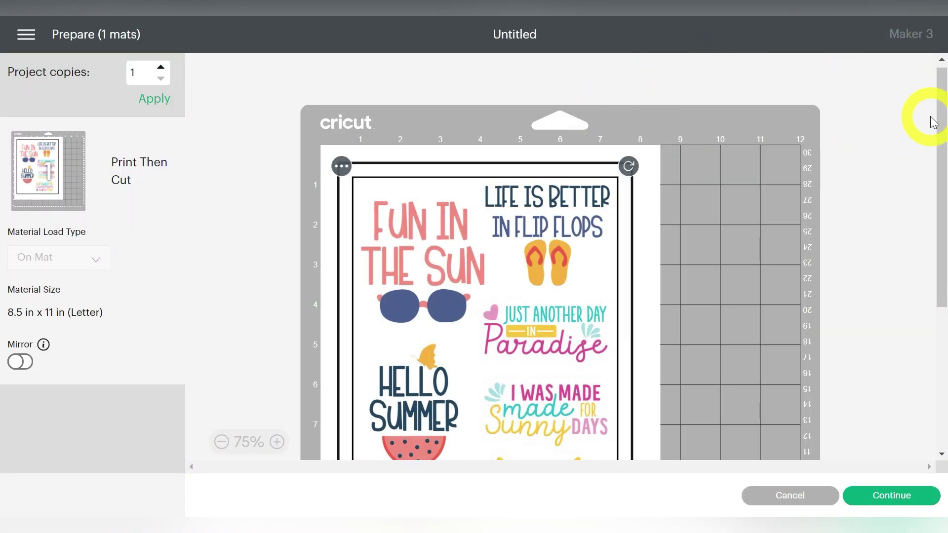
Review the single Letter-size Print Then Cut mat preview and continue to printing.
{"action": "left_click_drag", "start_coordinate": [941, 118], "coordinate": [938, 177]}
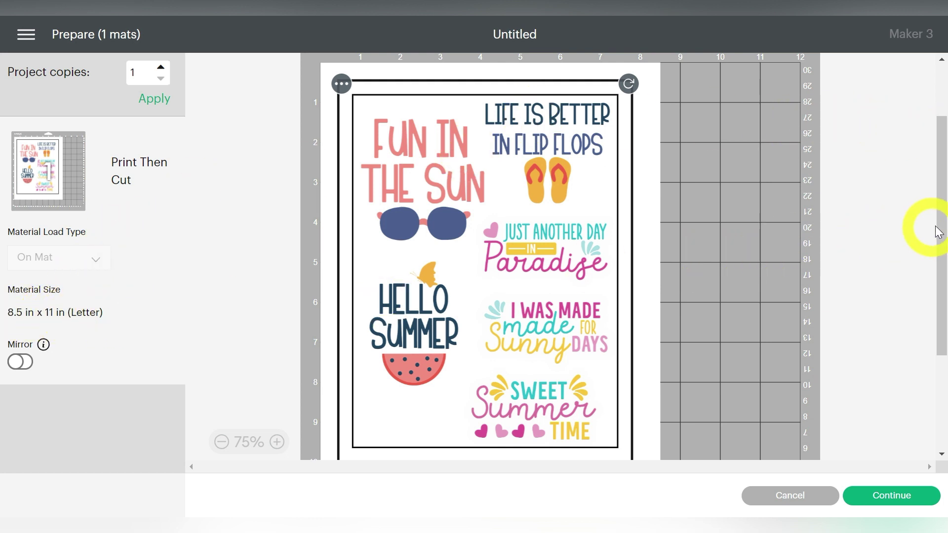
{"action": "scroll", "coordinate": [942, 227], "scroll_direction": "up", "scroll_amount": 3}
{"action": "scroll", "coordinate": [942, 227], "scroll_direction": "down", "scroll_amount": 2}
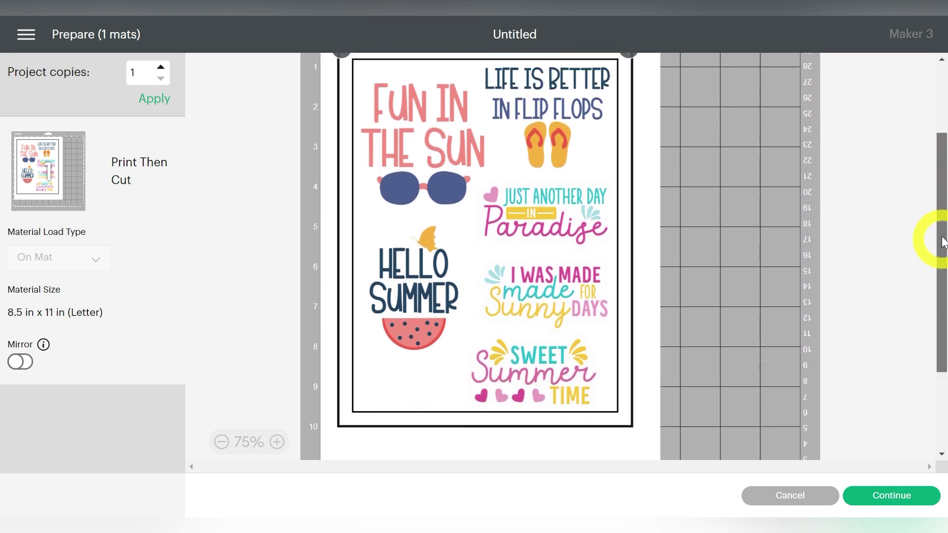
{"action": "left_click", "coordinate": [873, 495]}
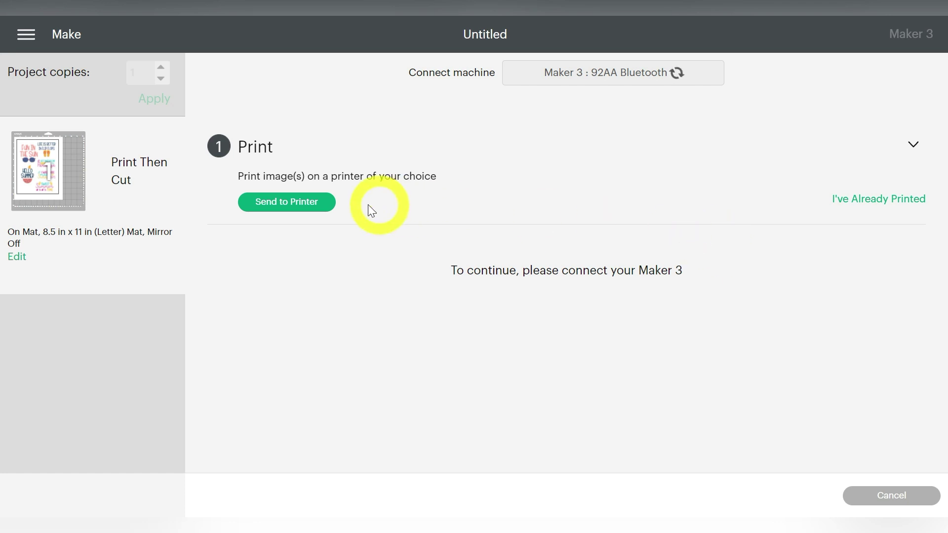
Print the sticker sheet on the HP DeskJet 3700 series with Add Bleed turned off.
{"action": "left_click", "coordinate": [318, 205]}
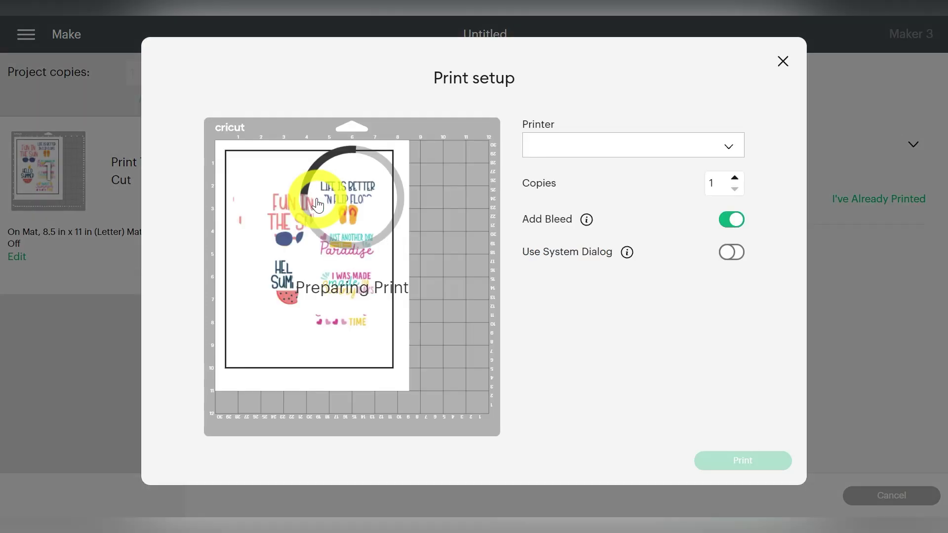
{"action": "left_click", "coordinate": [564, 148]}
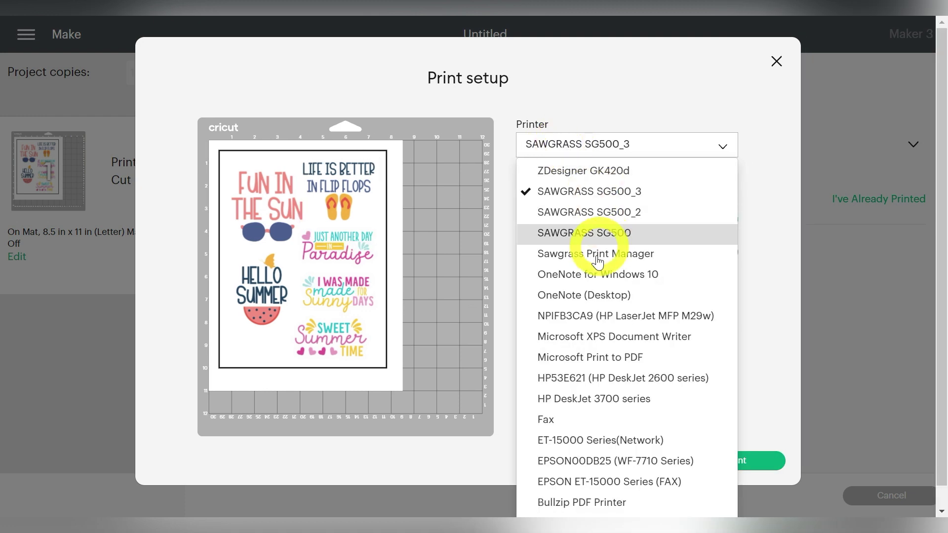
{"action": "left_click", "coordinate": [590, 400]}
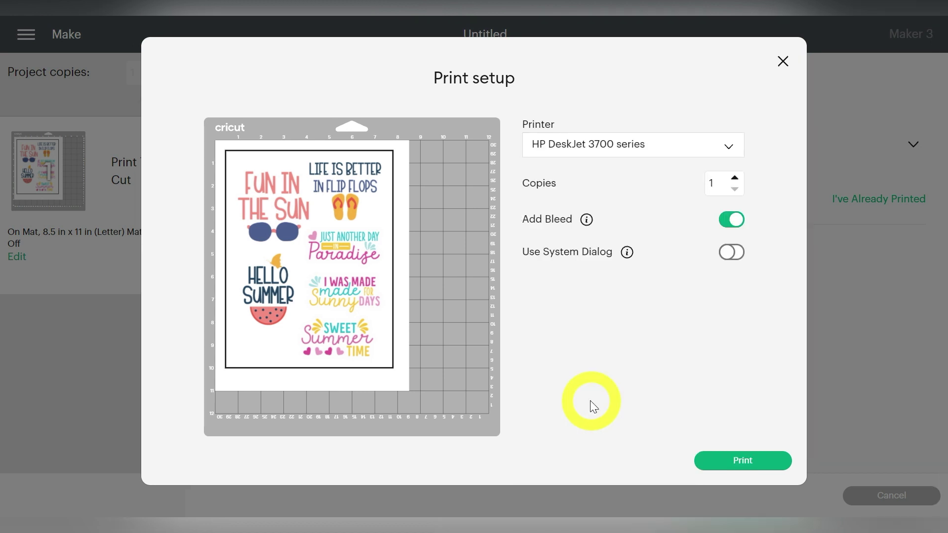
{"action": "left_click", "coordinate": [732, 223]}
{"action": "left_click", "coordinate": [745, 462]}
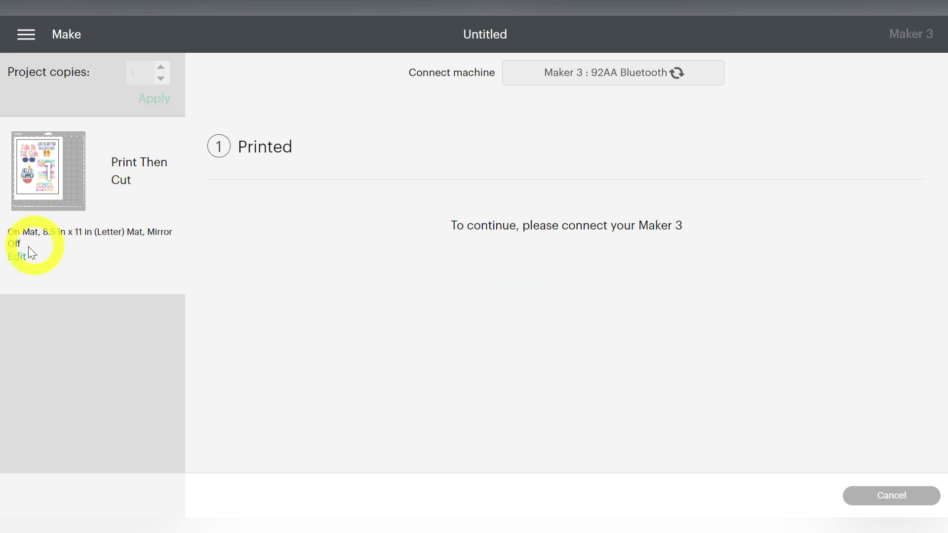
{"action": "left_click", "coordinate": [17, 254]}
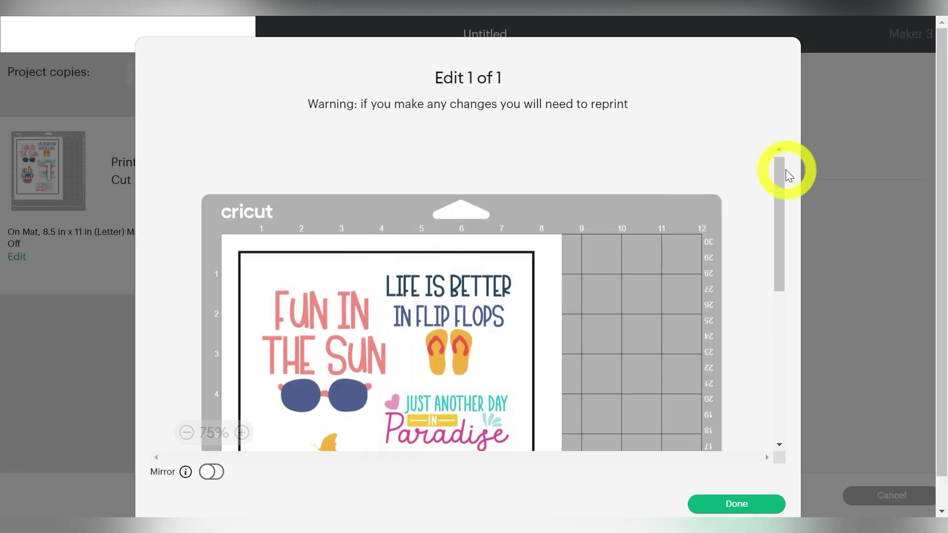
{"action": "left_click_drag", "start_coordinate": [780, 173], "coordinate": [780, 207]}
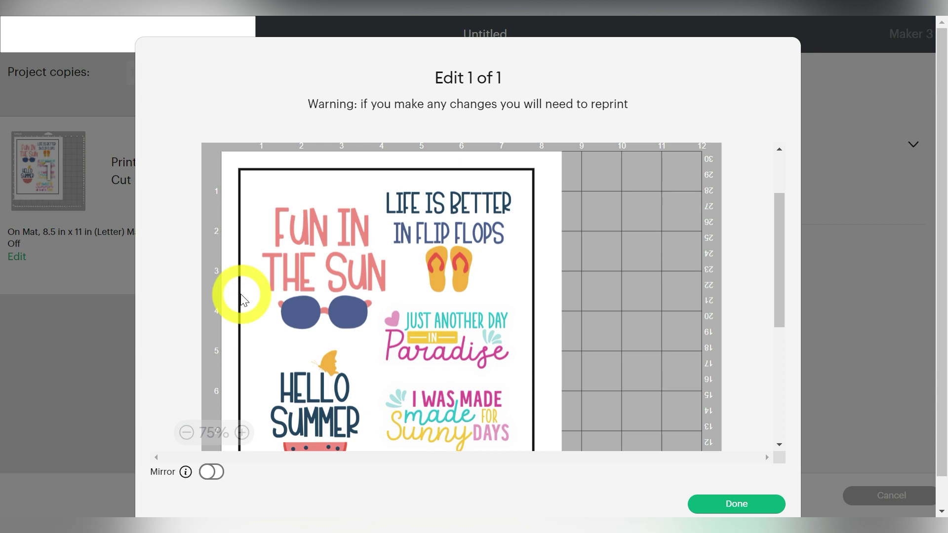
{"action": "left_click", "coordinate": [716, 502]}
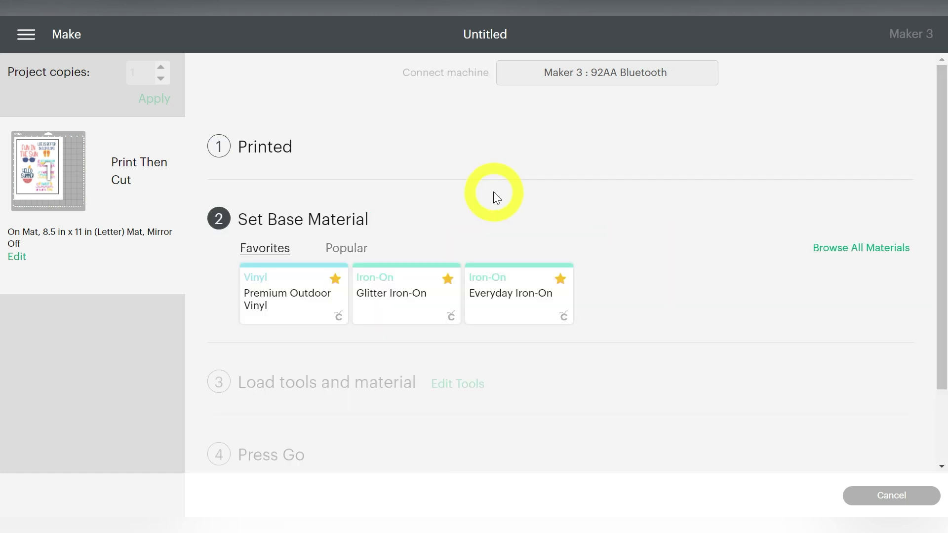
Expand the Printed and Set Base Material steps and open the All Materials list.
{"action": "left_click", "coordinate": [491, 152]}
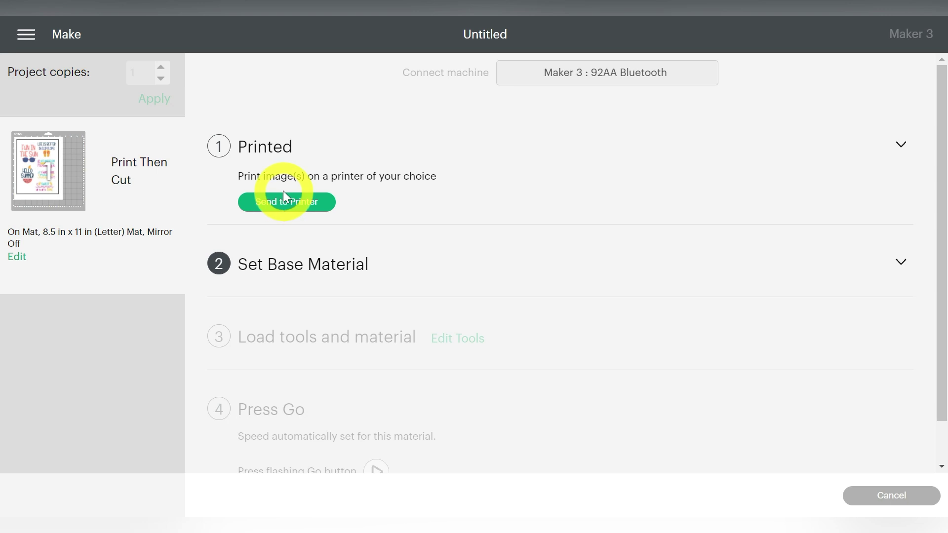
{"action": "left_click", "coordinate": [337, 263]}
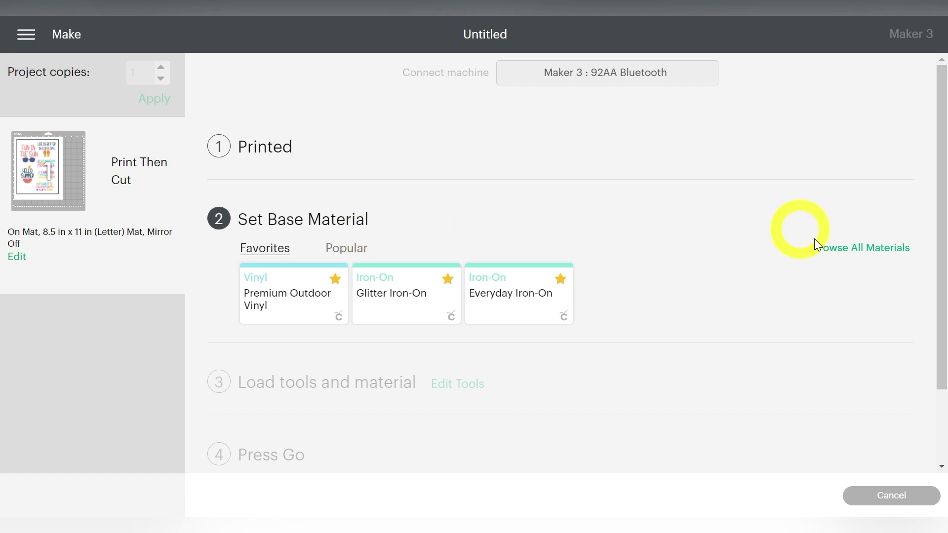
{"action": "left_click", "coordinate": [839, 253]}
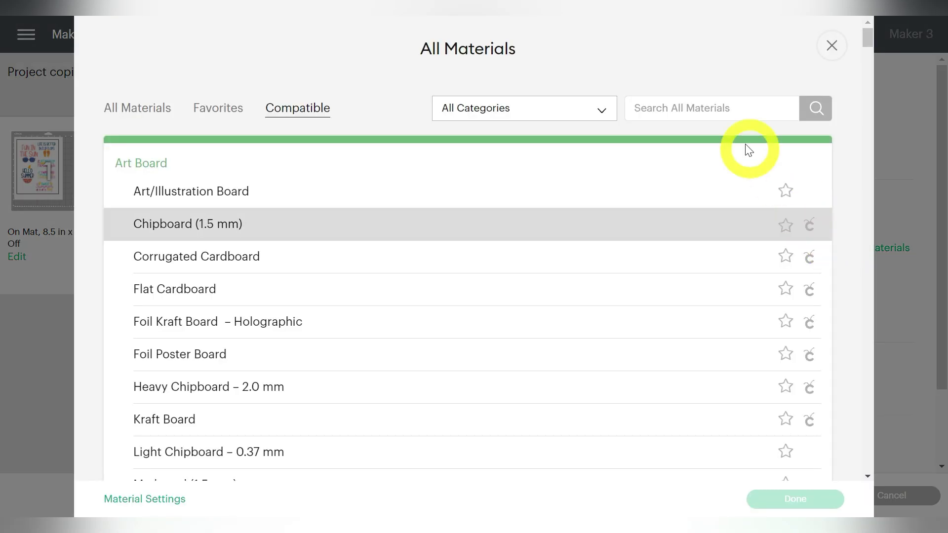
Search materials for 'sticker', then 'cardstock', and confirm Glitter Cardstock as the material.
{"action": "left_click", "coordinate": [733, 114]}
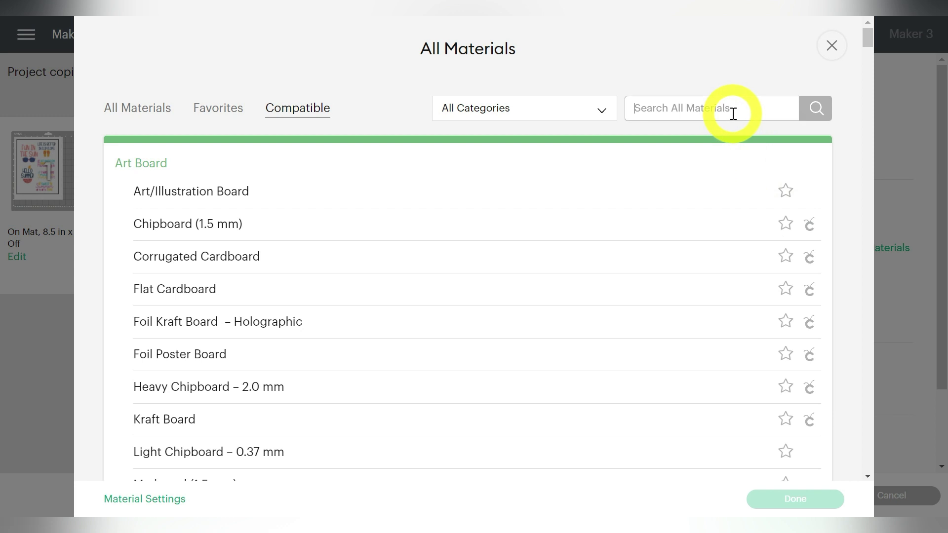
{"action": "type", "text": "sticker"}
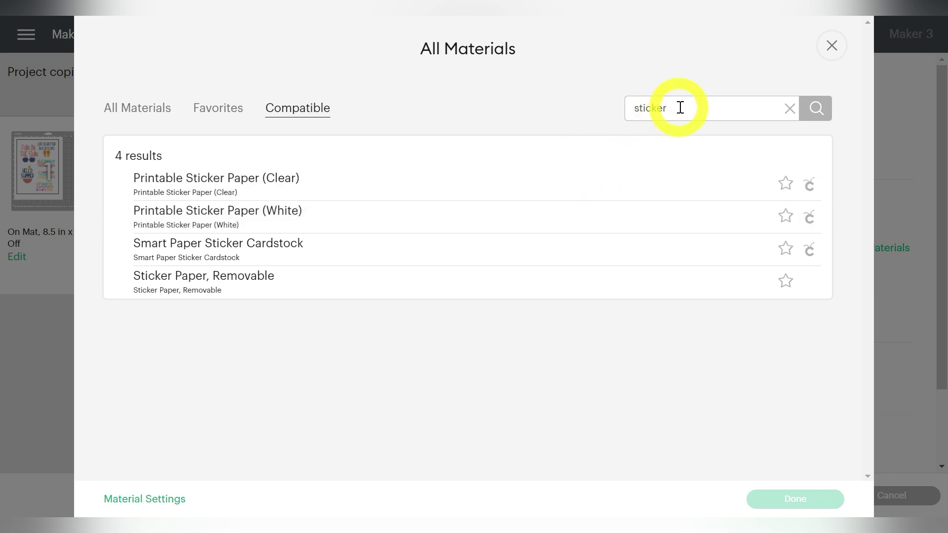
{"action": "left_click_drag", "start_coordinate": [677, 107], "coordinate": [608, 108]}
{"action": "type", "text": "cardstock"}
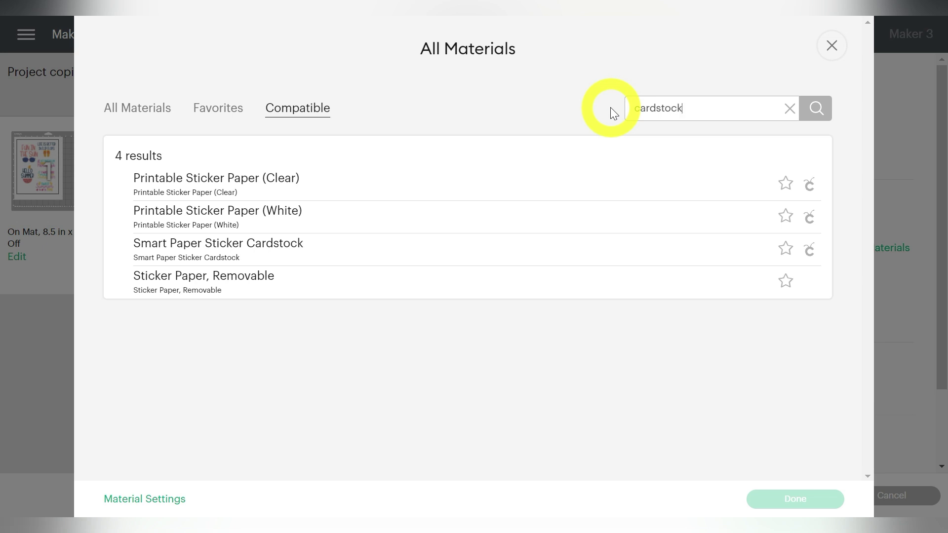
{"action": "key", "text": "Return"}
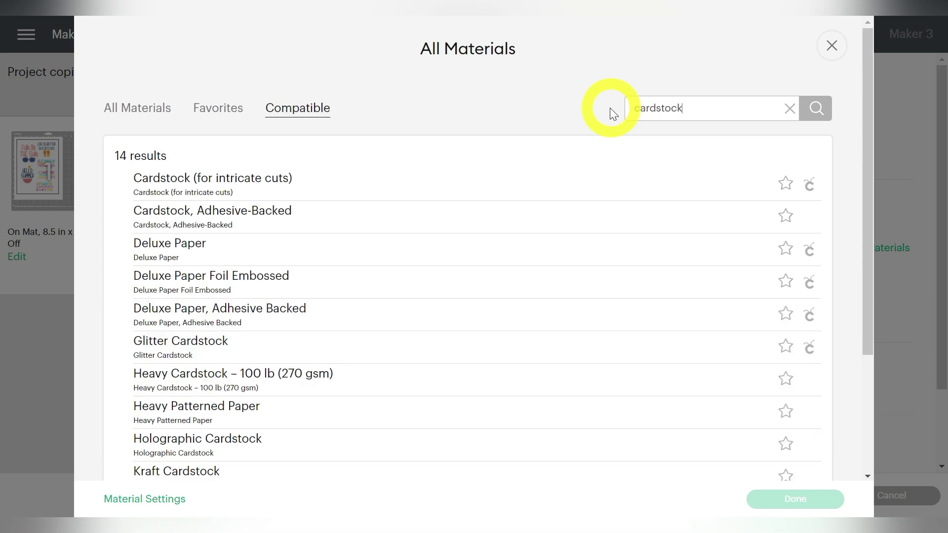
{"action": "scroll", "coordinate": [593, 178], "scroll_direction": "down", "scroll_amount": 3}
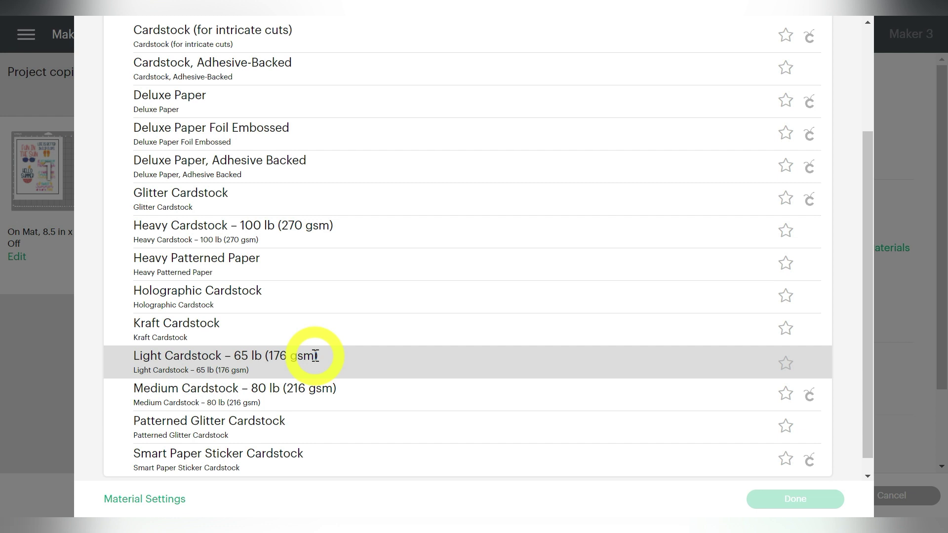
{"action": "left_click", "coordinate": [261, 208]}
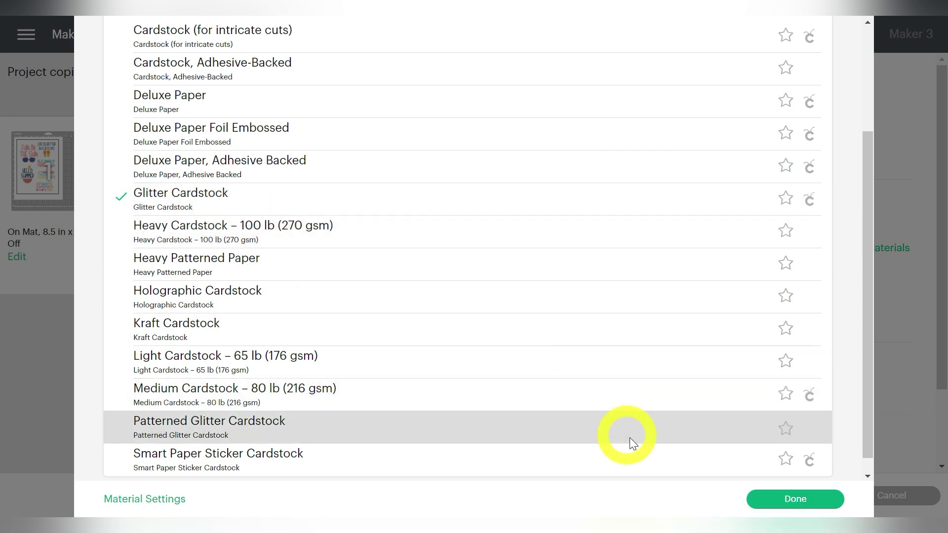
{"action": "left_click", "coordinate": [771, 500]}
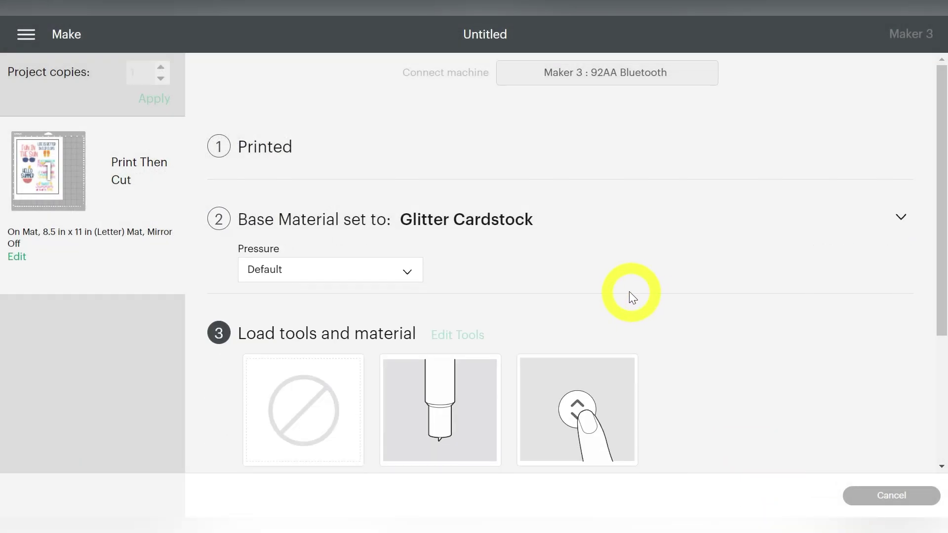
{"action": "scroll", "coordinate": [628, 291], "scroll_direction": "down", "scroll_amount": 2}
{"action": "scroll", "coordinate": [626, 290], "scroll_direction": "down", "scroll_amount": 1}
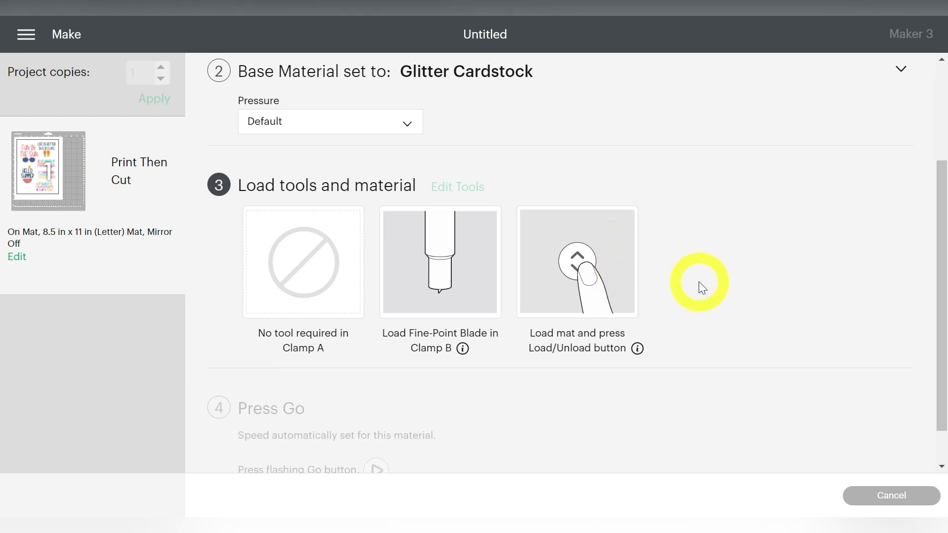